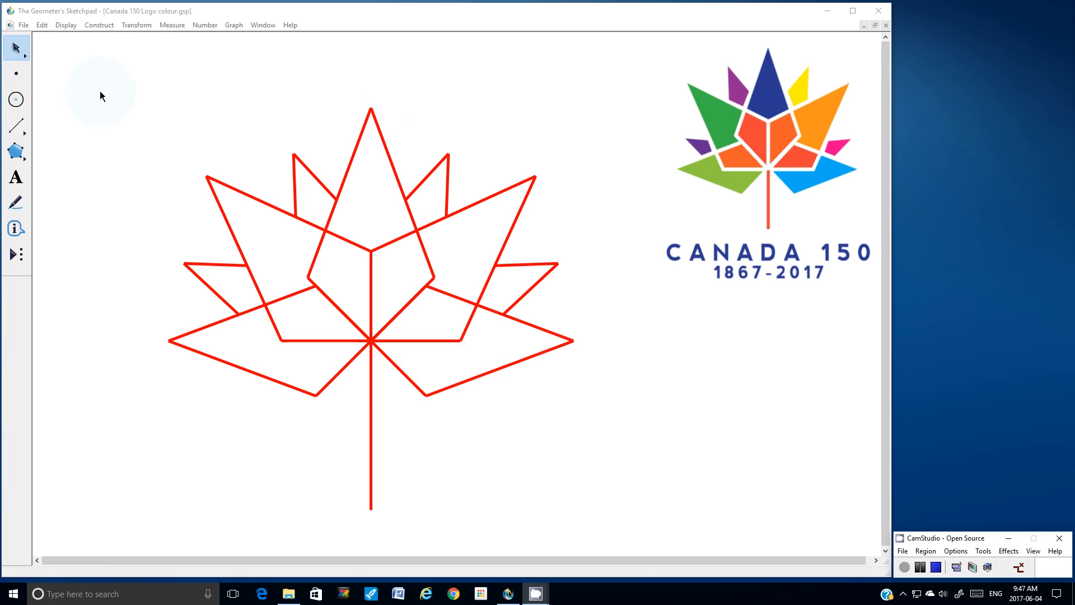
# - Construct a quadrilateral interior in the top central leaf section from its tip, two side intersections and lower centre vertex
pyautogui.click(21, 80)
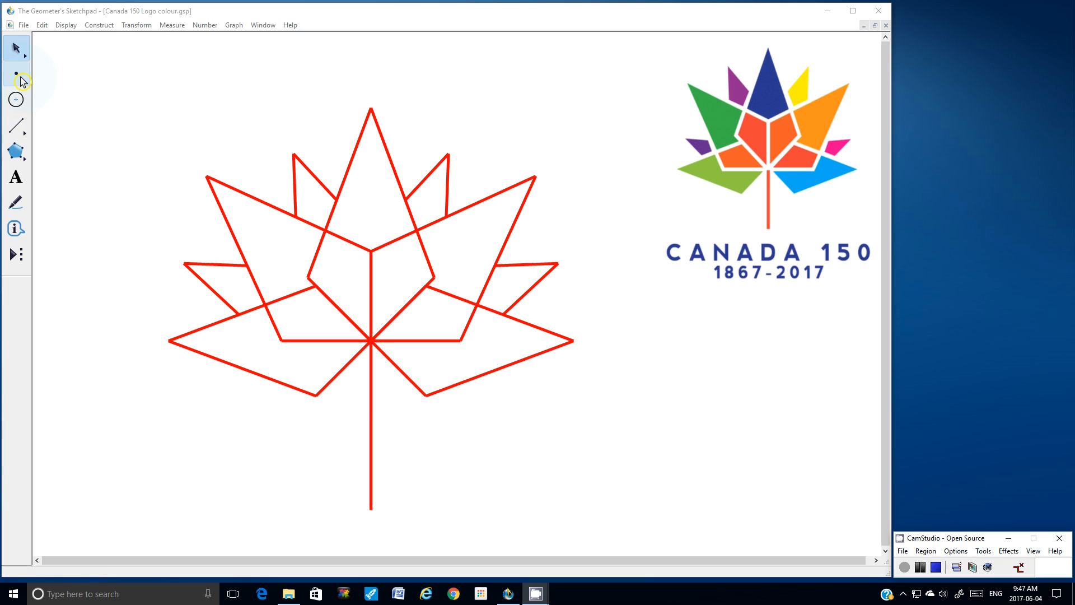
pyautogui.click(370, 107)
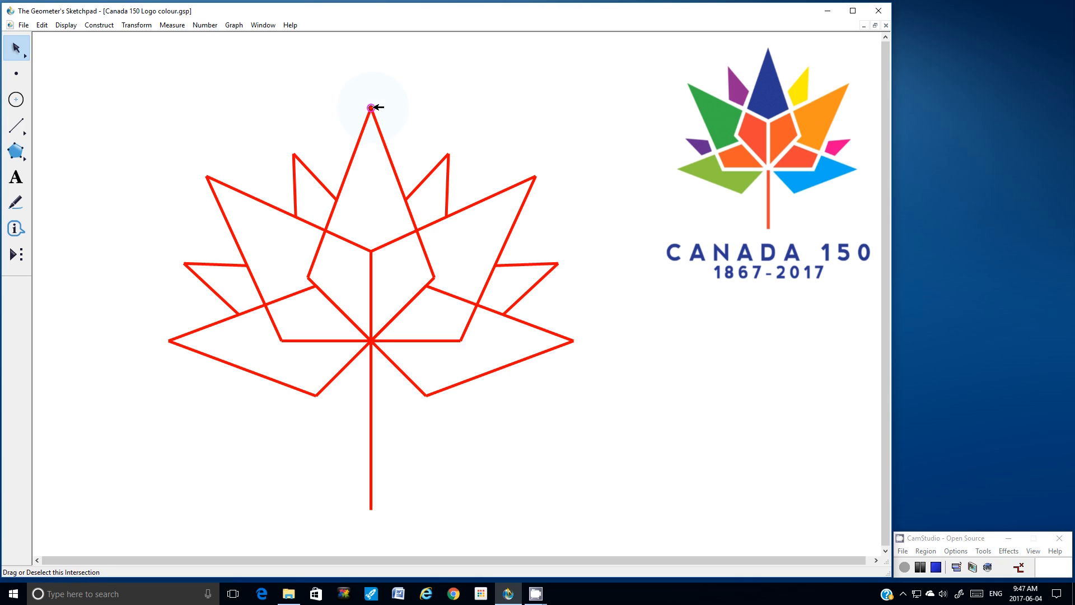
pyautogui.click(417, 230)
pyautogui.click(372, 251)
pyautogui.click(326, 229)
pyautogui.click(93, 25)
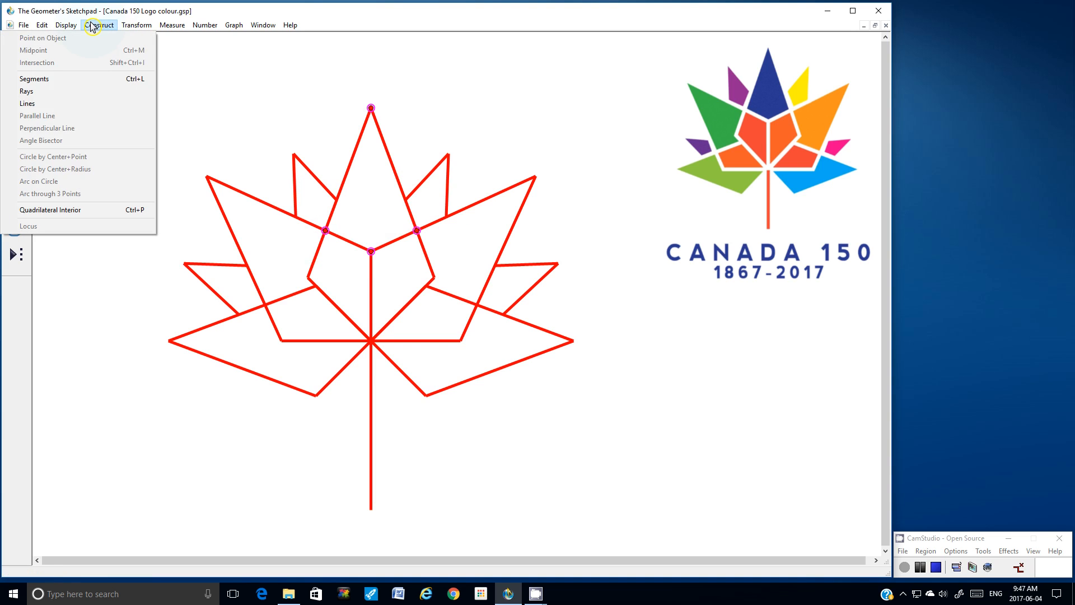
pyautogui.click(89, 214)
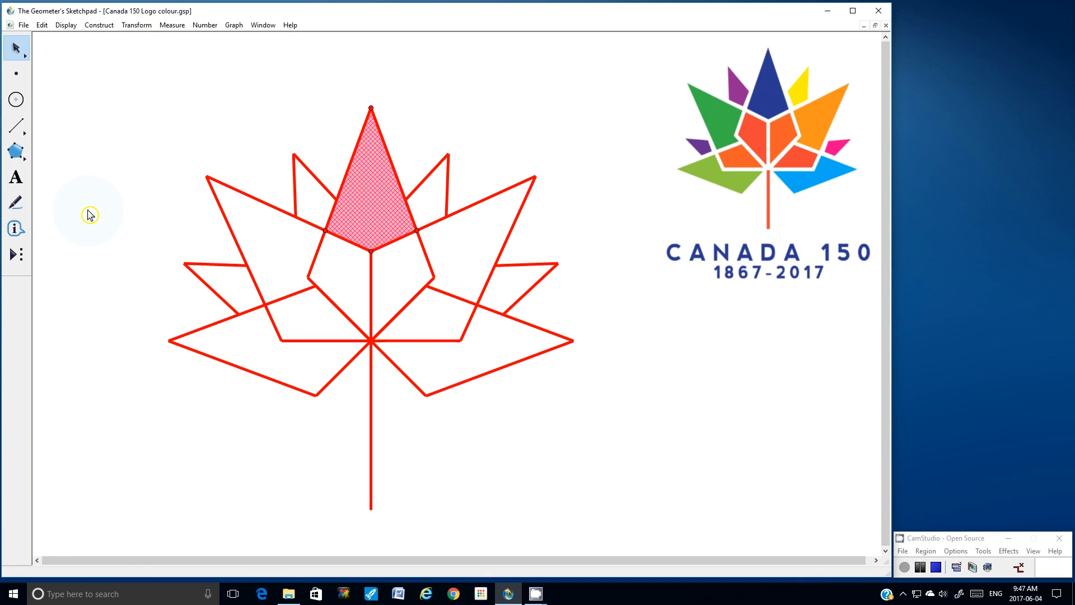
# - Colour the top central quadrilateral with the preset dark navy blue and deselect it
pyautogui.rightClick(373, 179)
pyautogui.moveTo(400, 196)
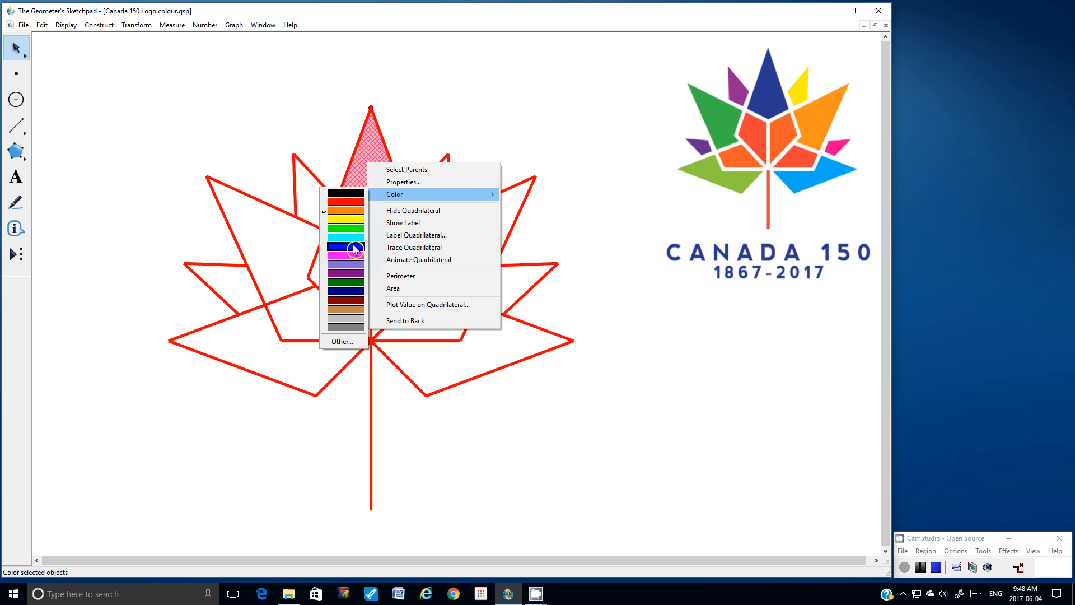
pyautogui.click(346, 293)
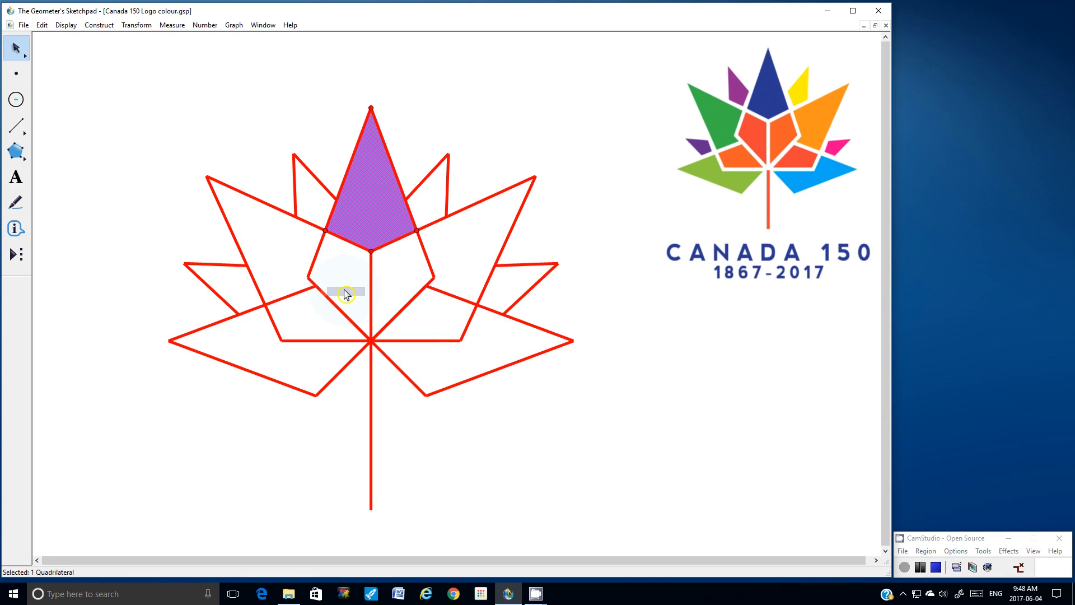
pyautogui.click(502, 99)
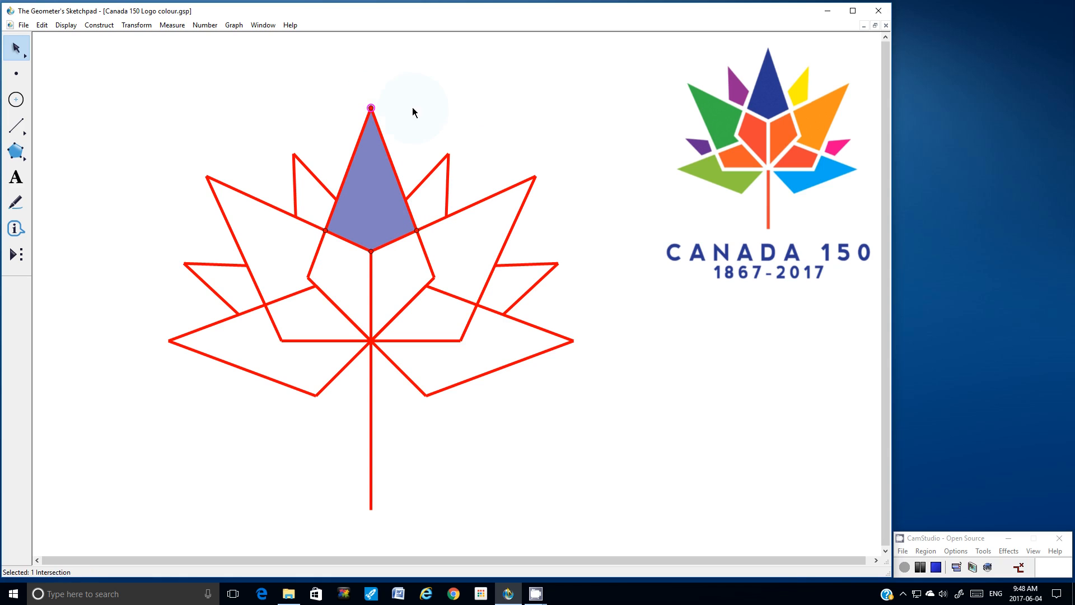
# - Give the top quadrilateral a custom blue with Red 0, Green 0 and Blue 187
pyautogui.click(369, 191)
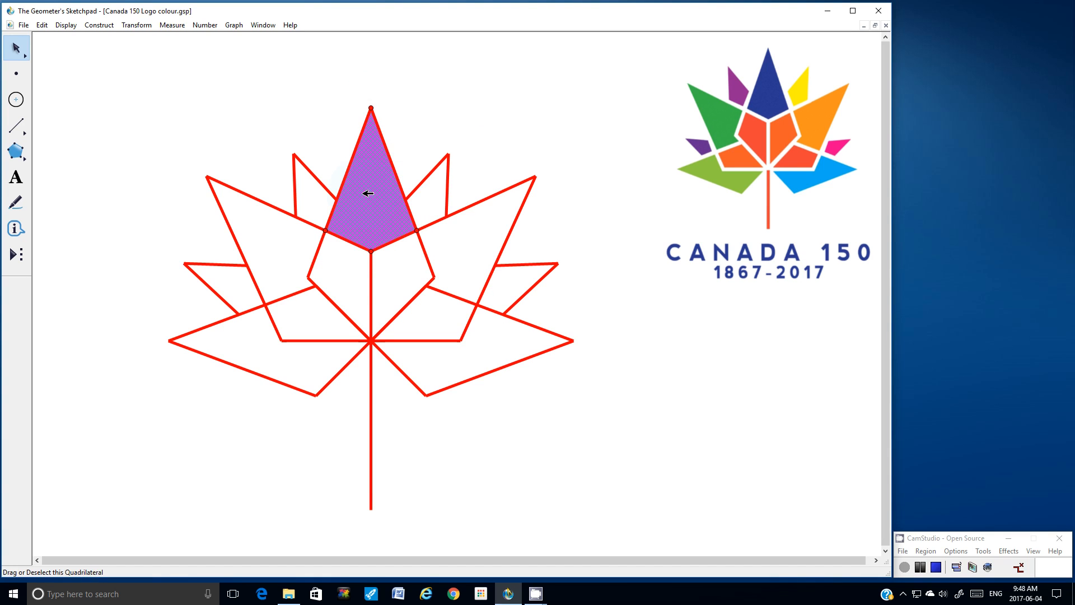
pyautogui.rightClick(370, 175)
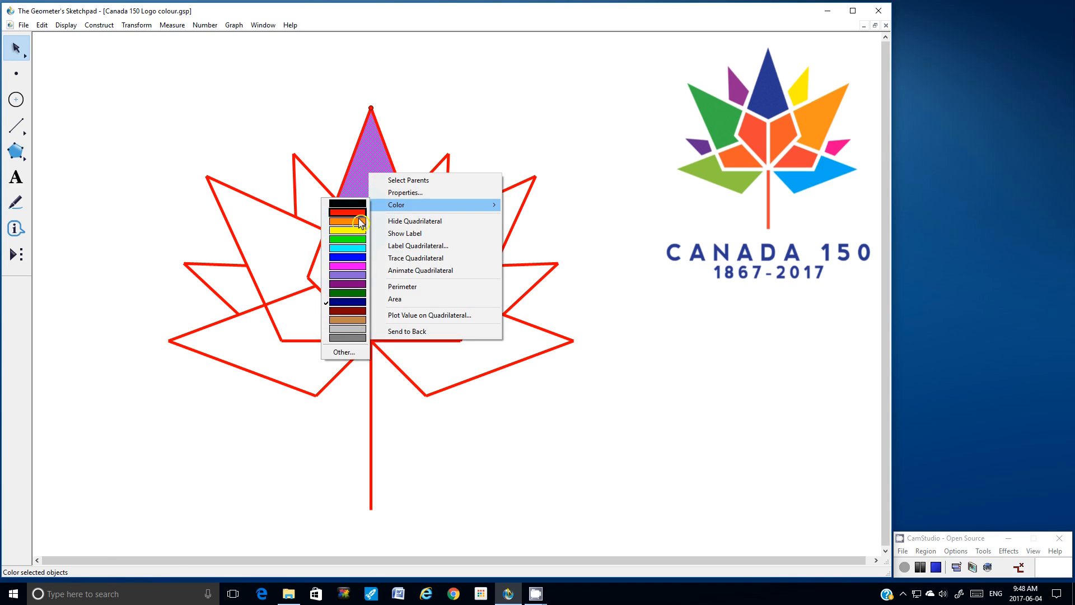
pyautogui.click(345, 352)
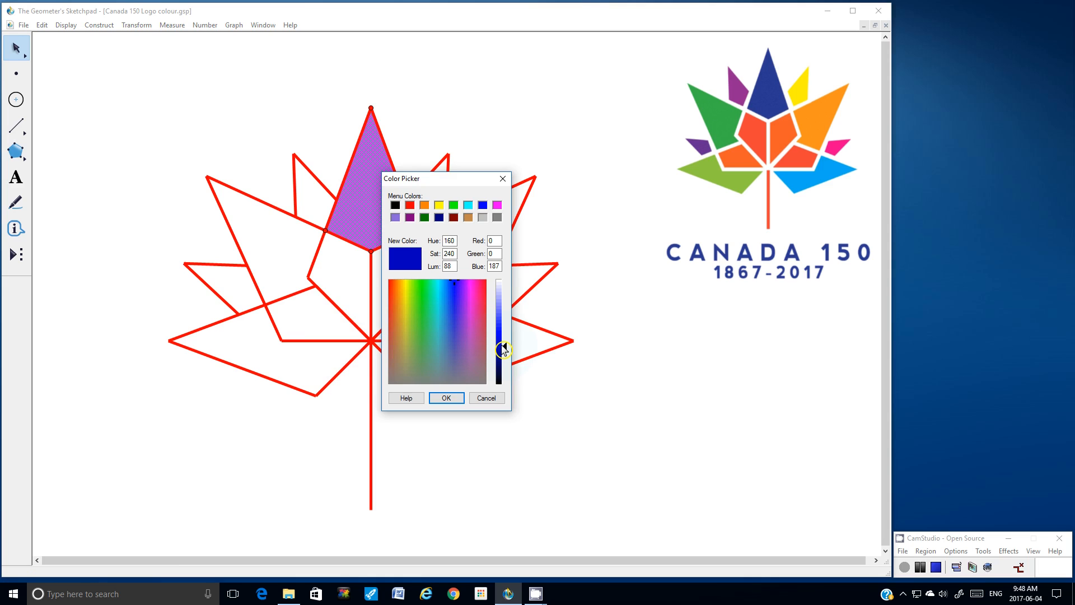
pyautogui.click(502, 351)
pyautogui.click(454, 399)
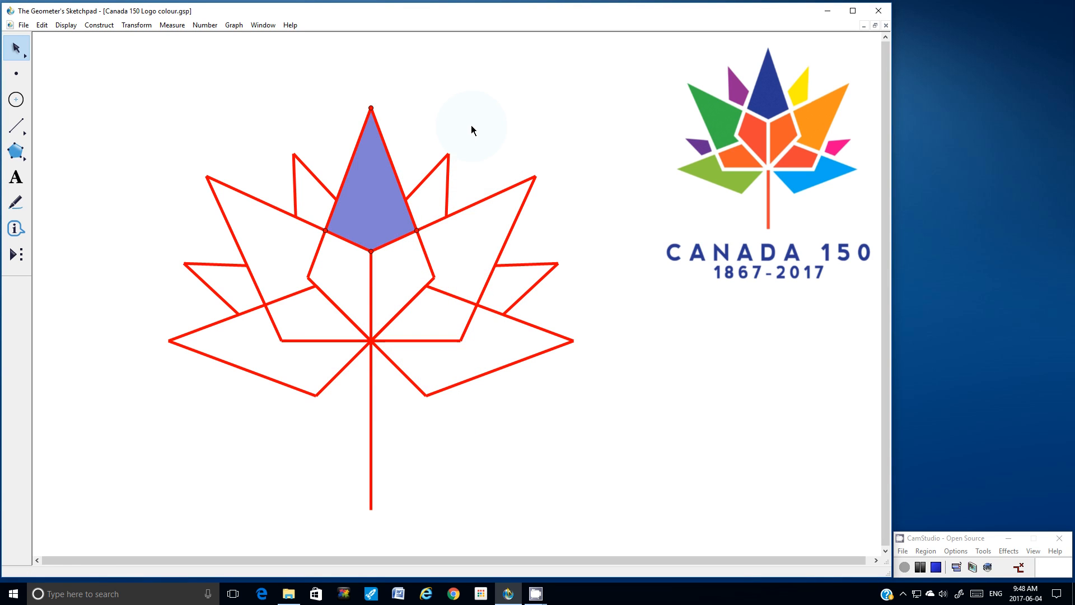
# - Recolour the top quadrilateral with a custom blue of luminosity 100, with Red 0, Green 0 and Blue 213
pyautogui.click(364, 187)
pyautogui.rightClick(368, 190)
pyautogui.moveTo(390, 210)
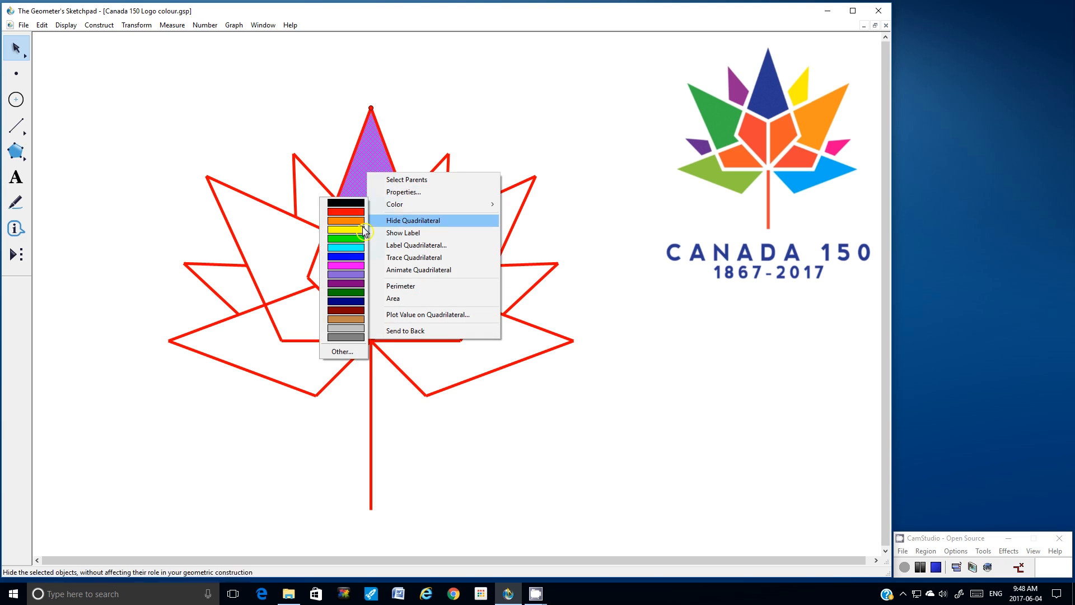
pyautogui.click(342, 351)
pyautogui.click(501, 336)
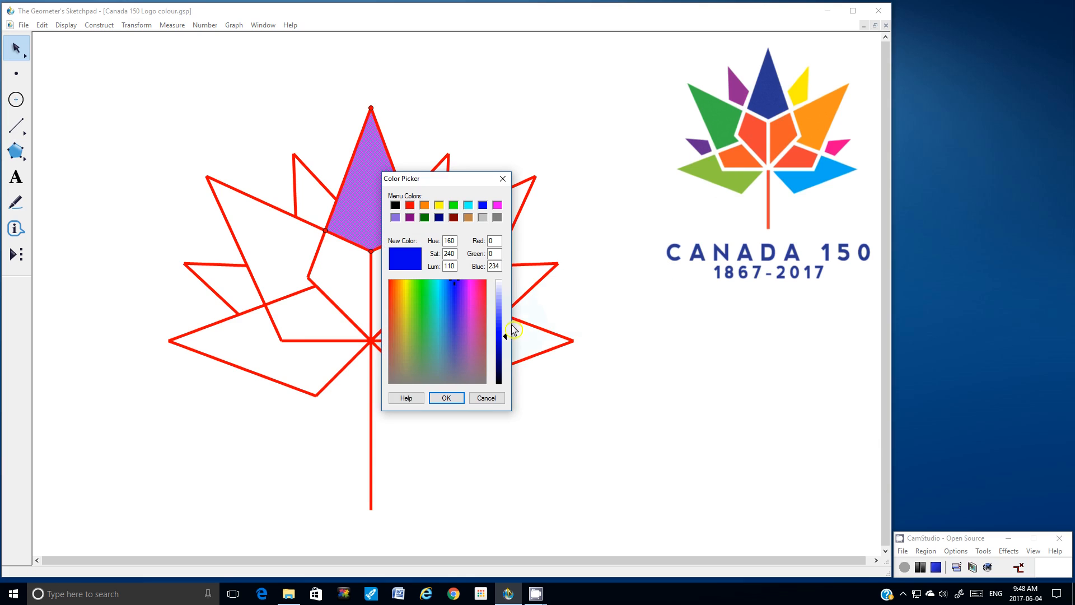
pyautogui.click(500, 340)
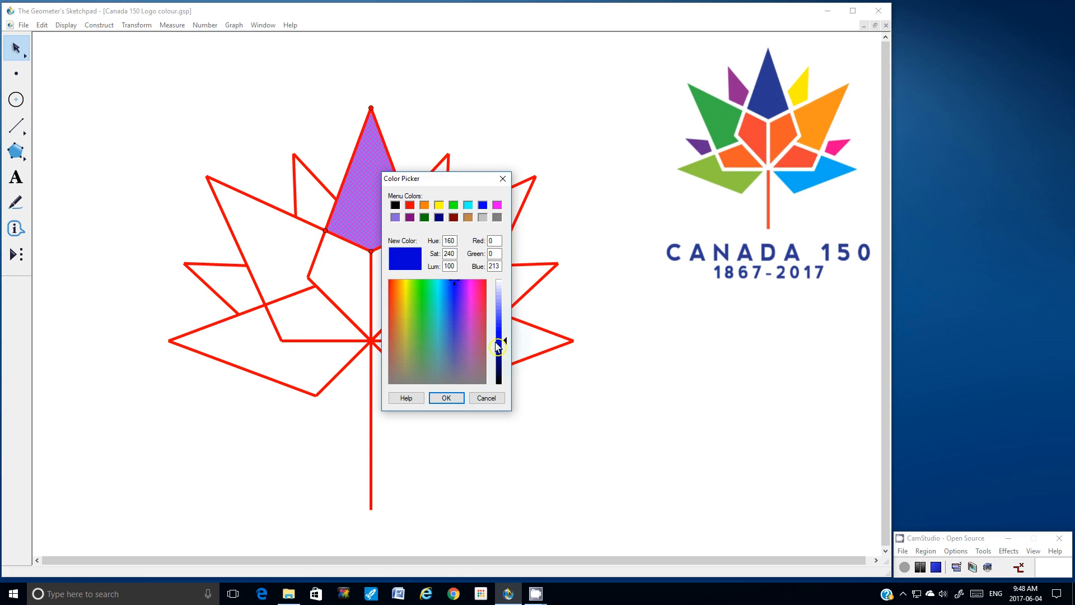
pyautogui.click(447, 399)
pyautogui.click(492, 122)
# - Brighten the top quadrilateral's custom blue to luminosity 117, with Red 0, Green 0 and Blue 249
pyautogui.click(372, 194)
pyautogui.rightClick(367, 178)
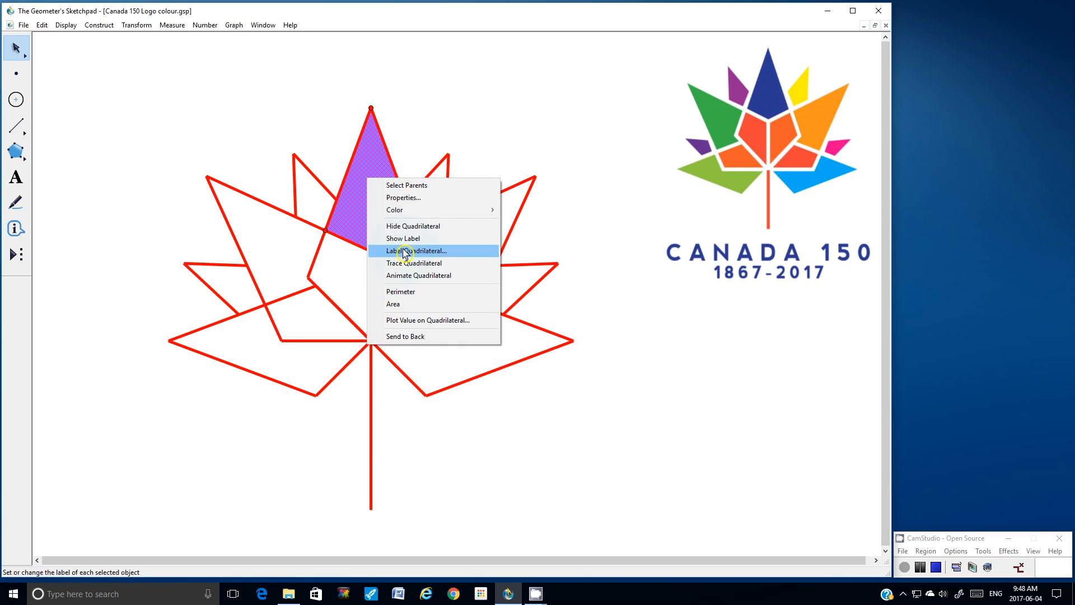
pyautogui.moveTo(418, 211)
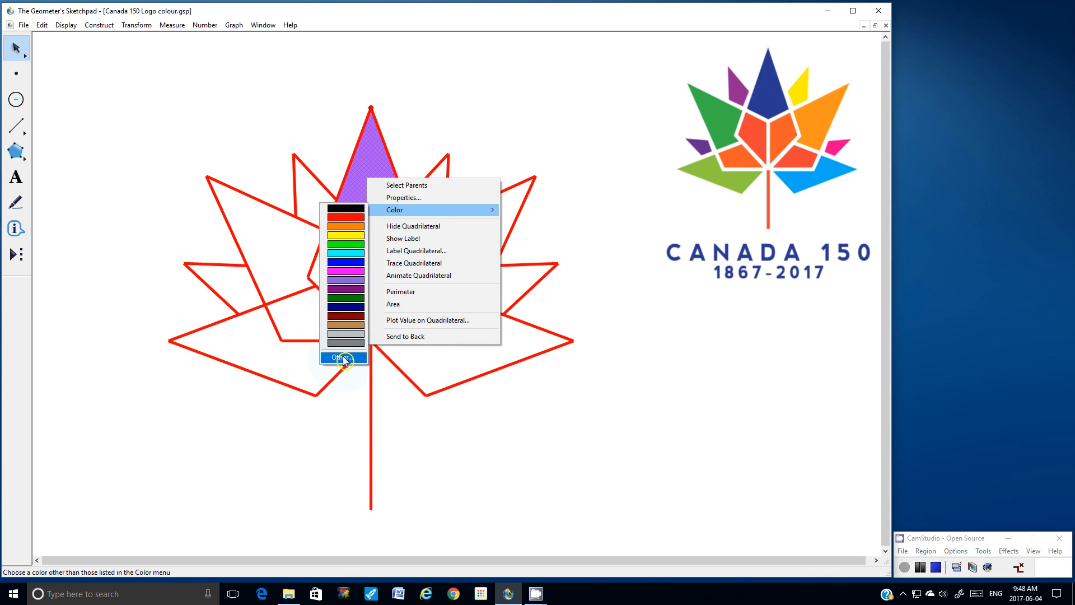
pyautogui.click(344, 358)
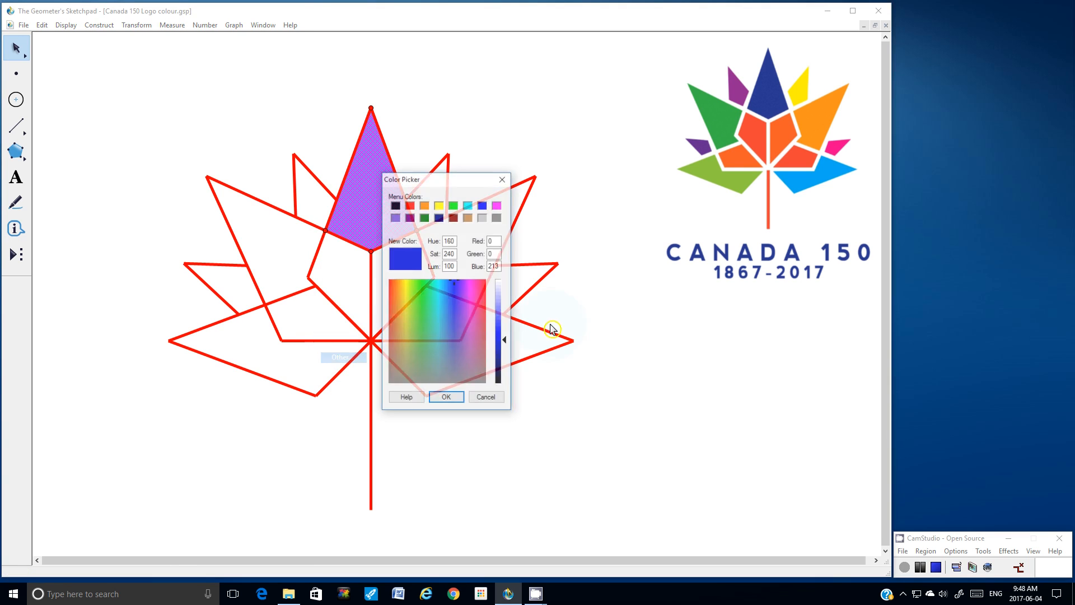
pyautogui.click(502, 325)
pyautogui.moveTo(502, 325); pyautogui.dragTo(502, 334)
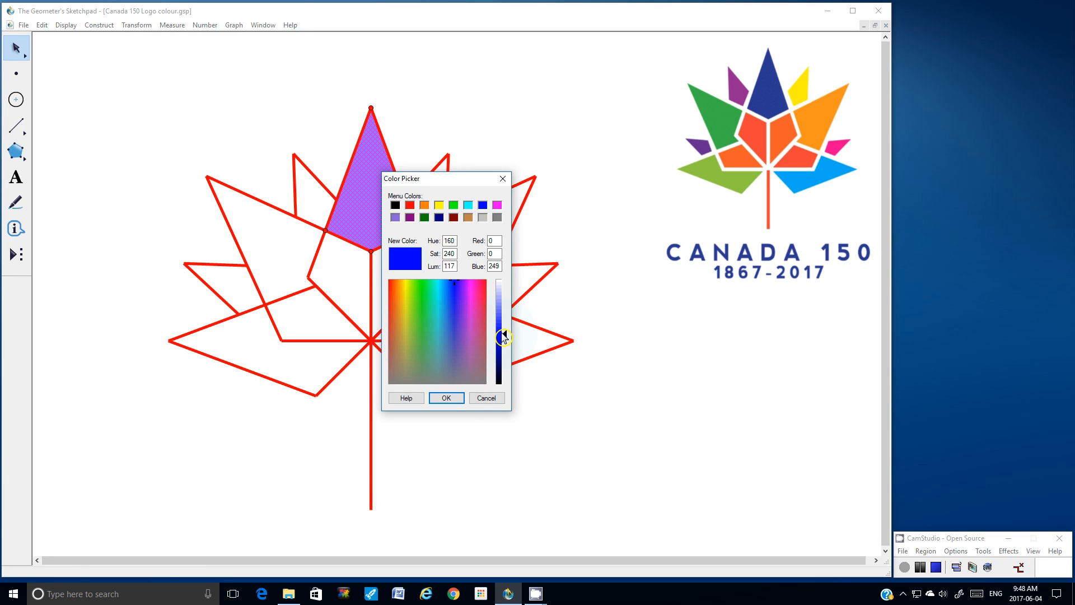
pyautogui.click(446, 398)
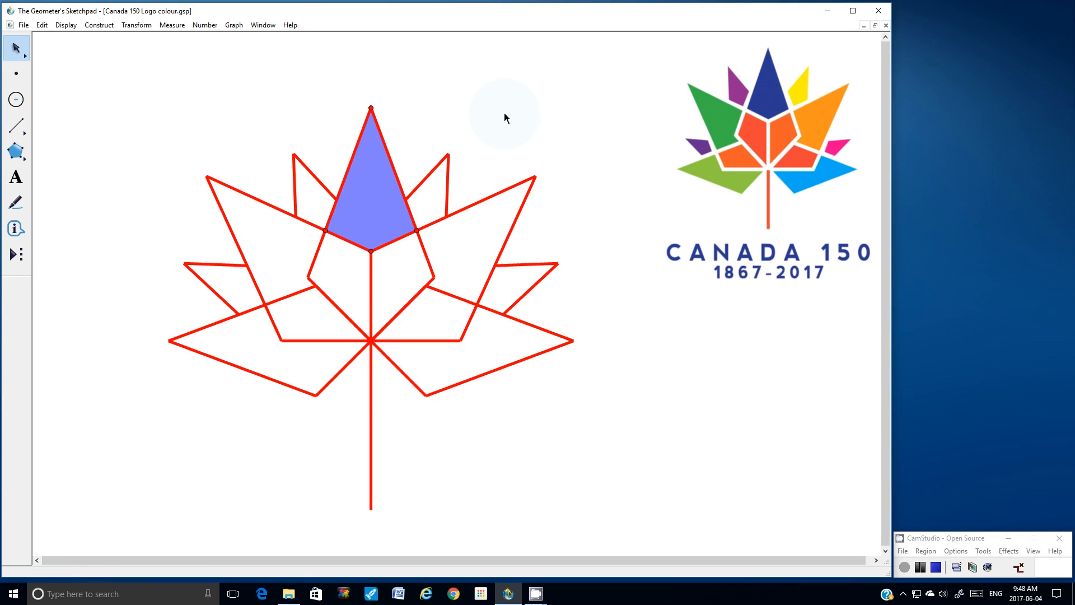
pyautogui.click(389, 209)
pyautogui.click(435, 130)
# - Apply the preset bright blue to the top central quadrilateral and deselect it
pyautogui.click(368, 200)
pyautogui.rightClick(370, 197)
pyautogui.moveTo(410, 221)
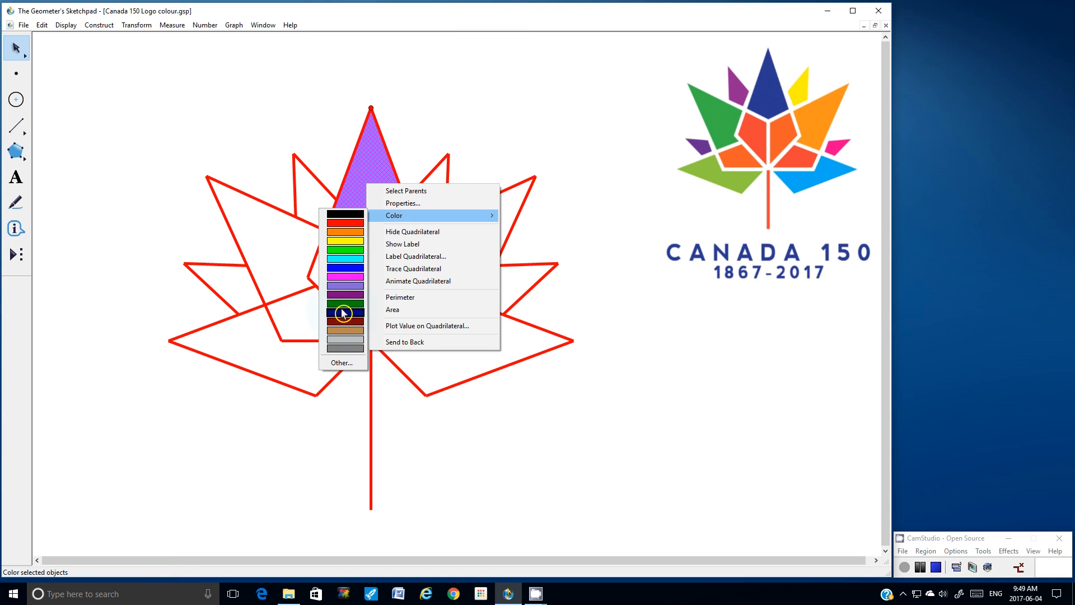
pyautogui.click(343, 268)
pyautogui.click(435, 122)
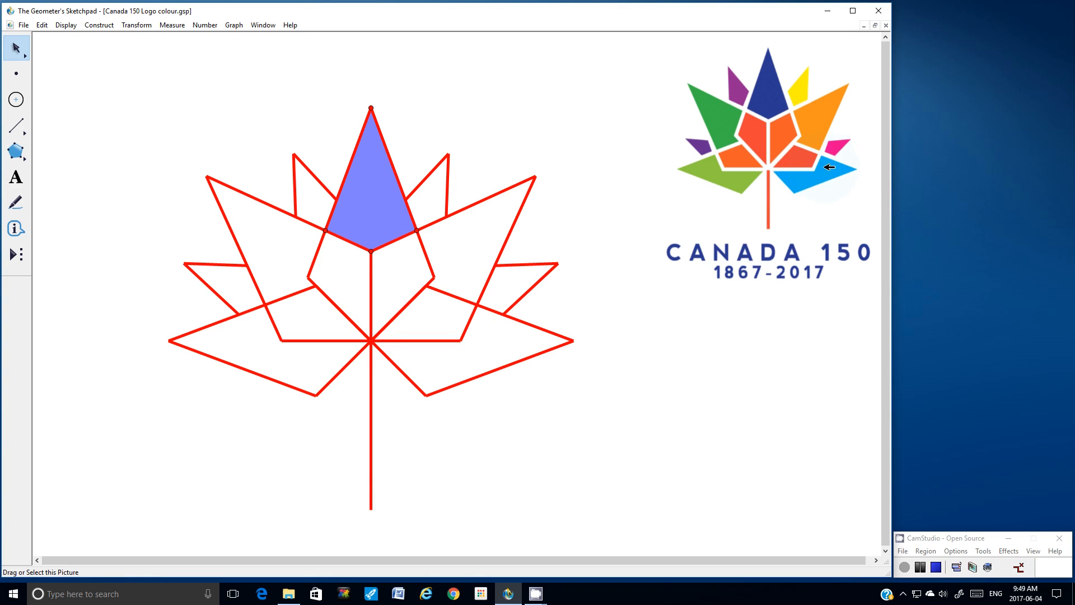
# - Construct a pentagon interior in the lower-right leaf section from its five corner points, including the leaf centre
pyautogui.click(476, 304)
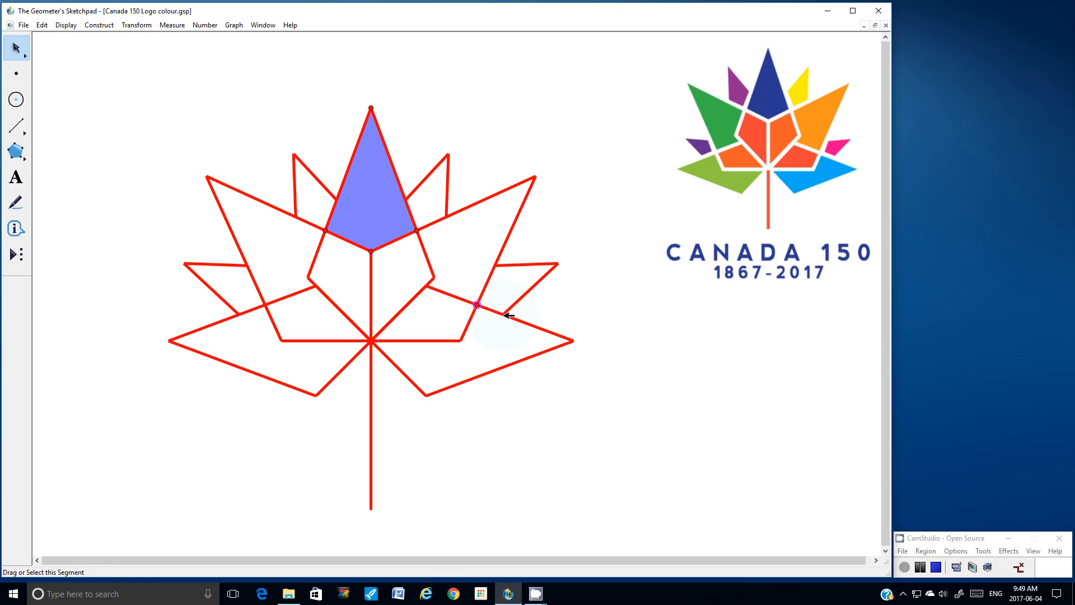
pyautogui.click(573, 341)
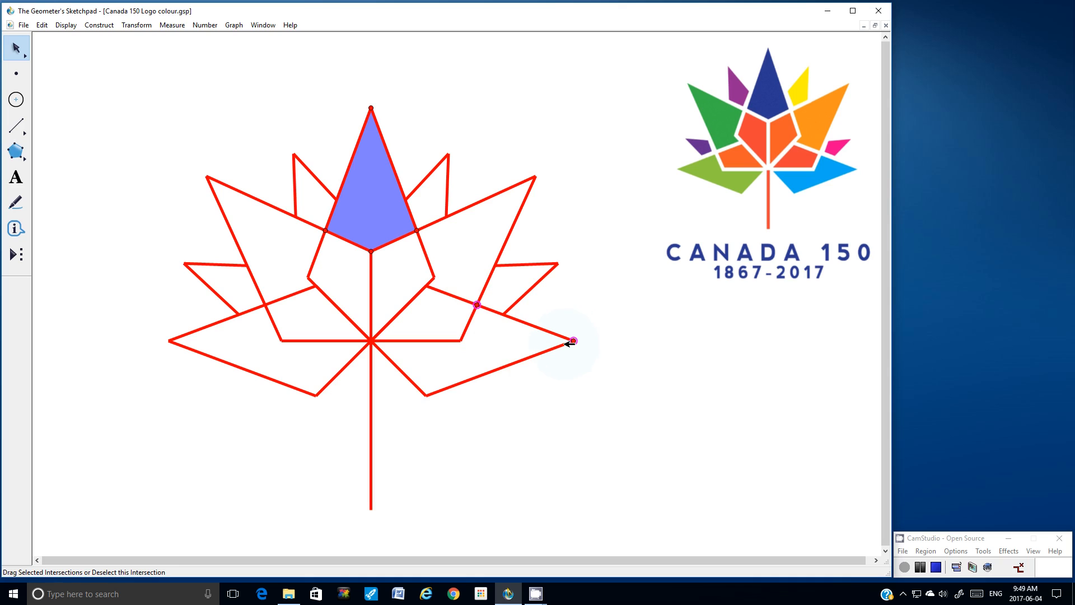
pyautogui.click(426, 396)
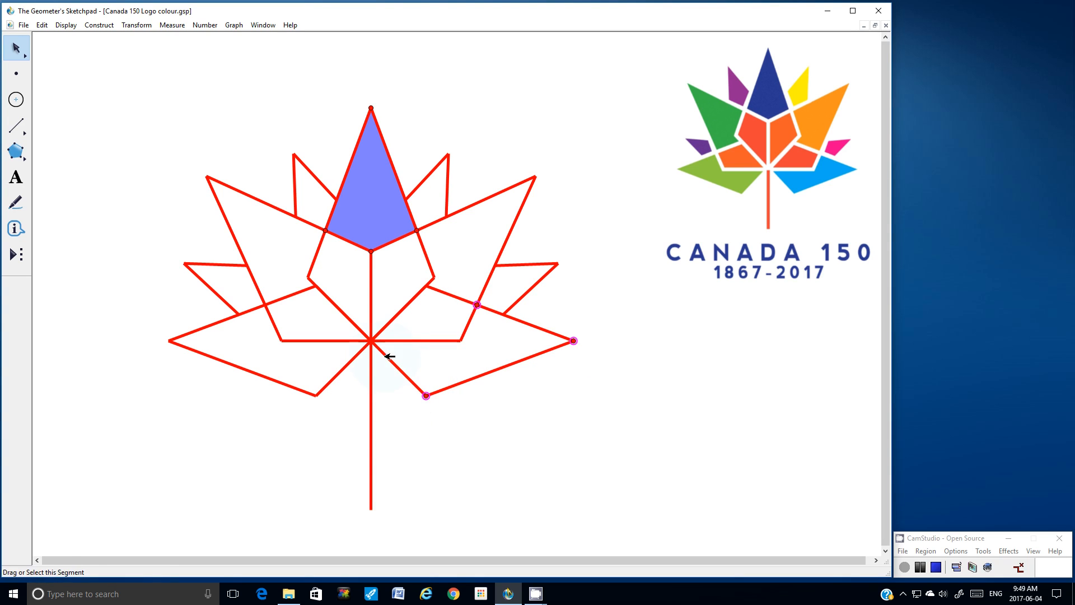
pyautogui.click(371, 340)
pyautogui.click(461, 341)
pyautogui.click(99, 26)
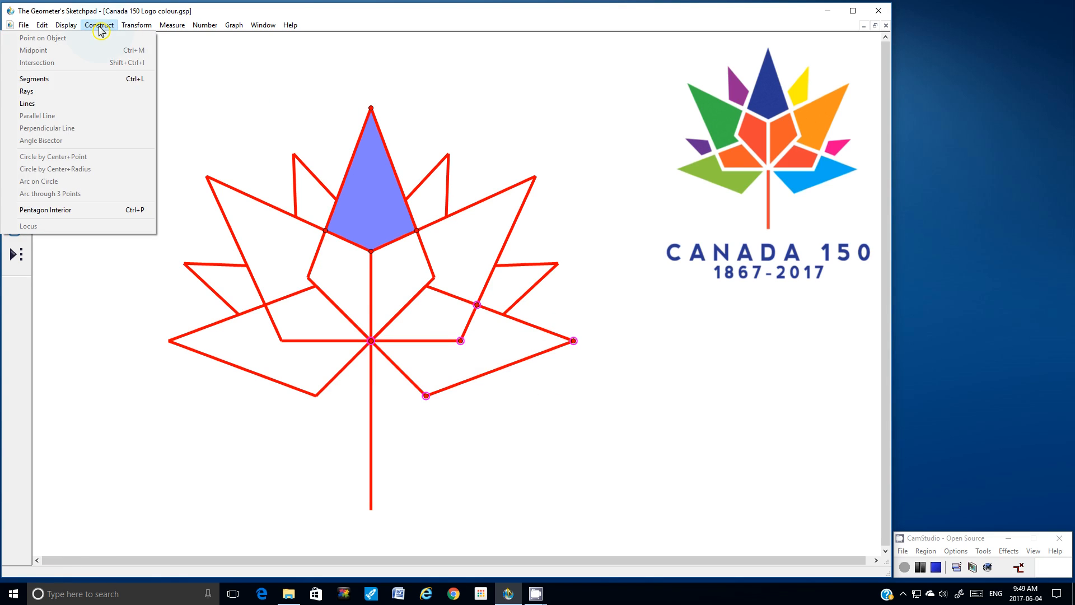
pyautogui.click(60, 212)
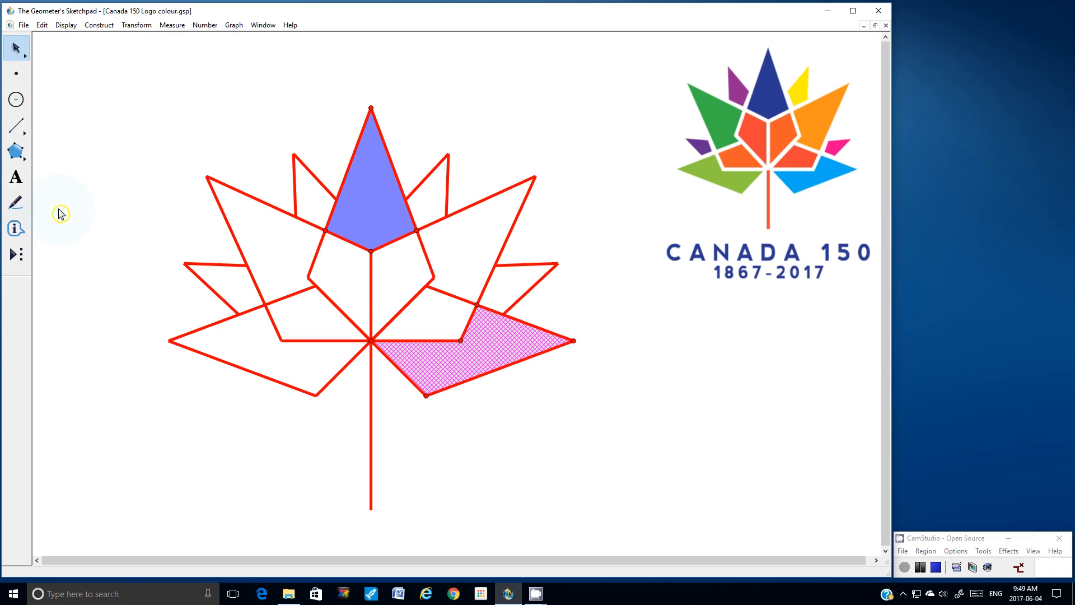
# - Colour the lower-right pentagon cyan
pyautogui.rightClick(485, 355)
pyautogui.moveTo(487, 367)
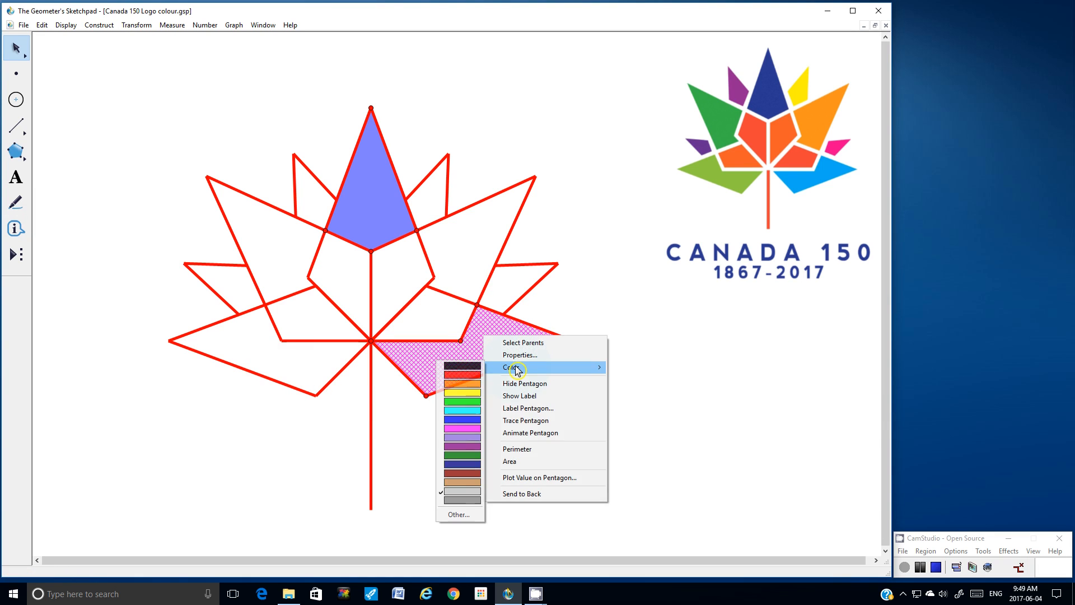
pyautogui.click(472, 412)
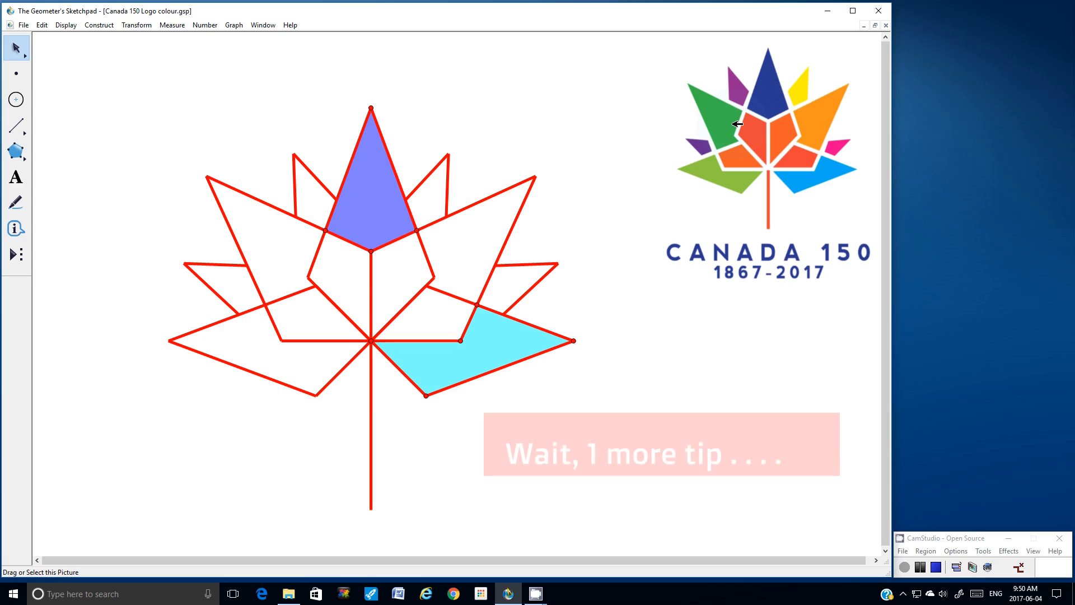
pyautogui.click(908, 568)
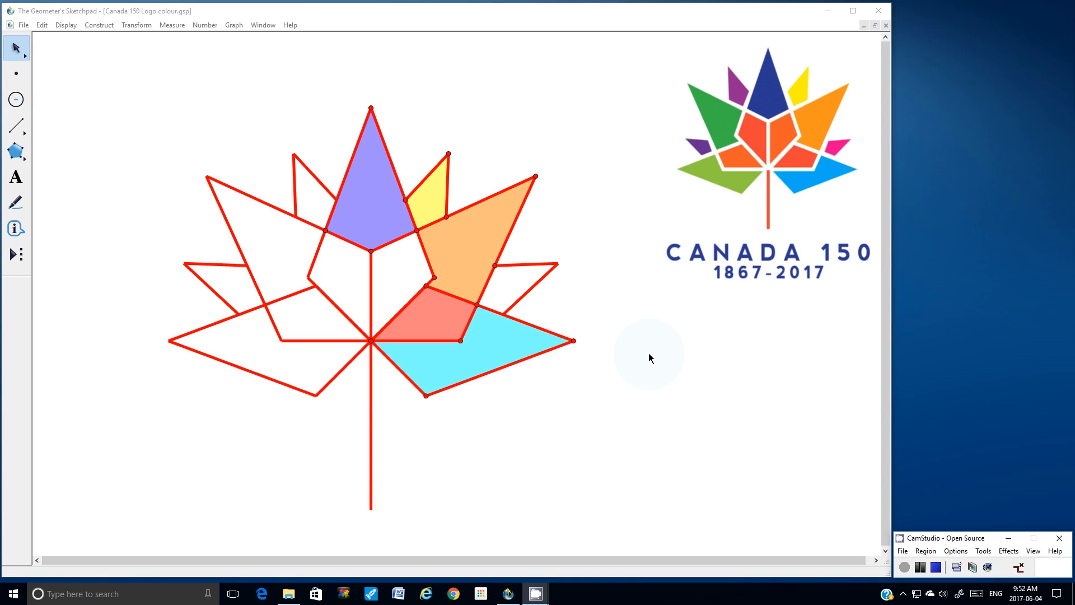
# - Place points at the outer tip and lower base corner of the small uncoloured spike on the leaf's right side
pyautogui.click(557, 267)
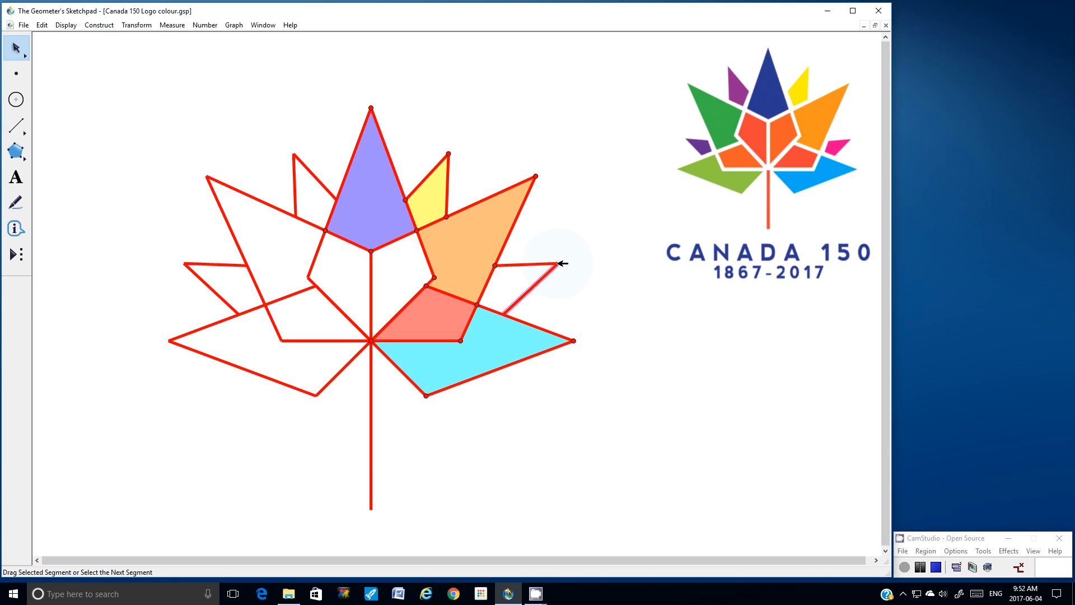
pyautogui.click(554, 287)
pyautogui.click(17, 74)
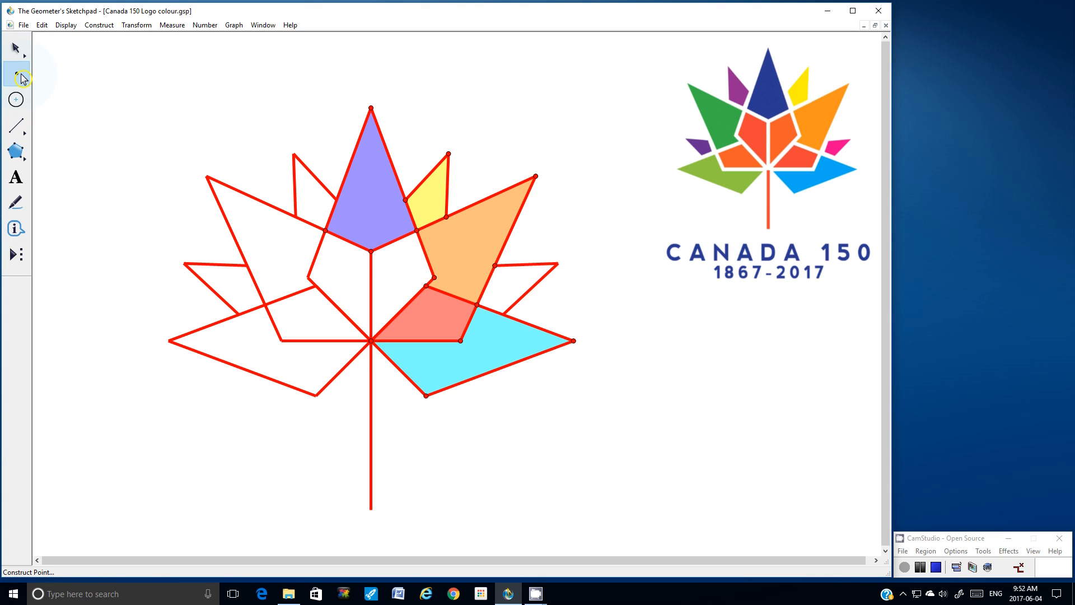
pyautogui.click(557, 140)
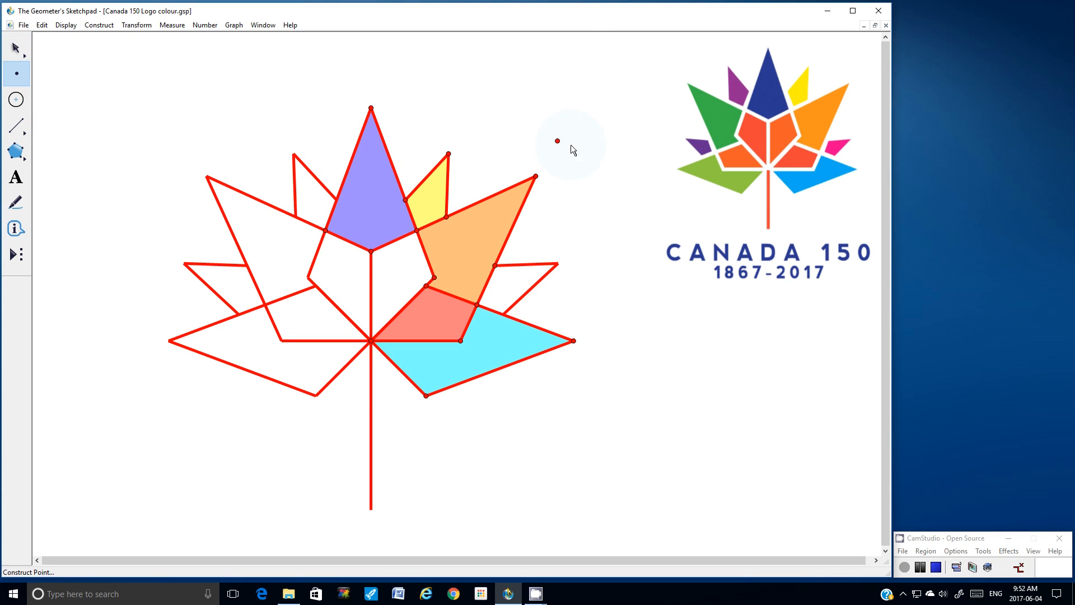
pyautogui.click(558, 263)
pyautogui.click(503, 314)
# - Construct a quadrilateral interior in the small right-hand spike from its tip, two base corners and the adjoining inner intersection point
pyautogui.click(14, 43)
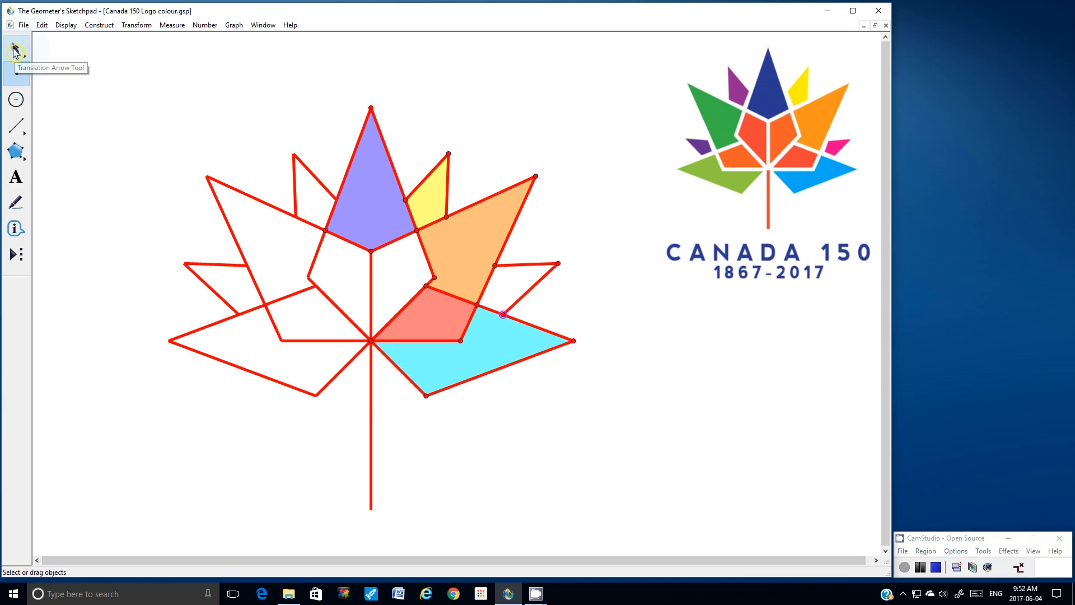
pyautogui.click(495, 266)
pyautogui.click(558, 263)
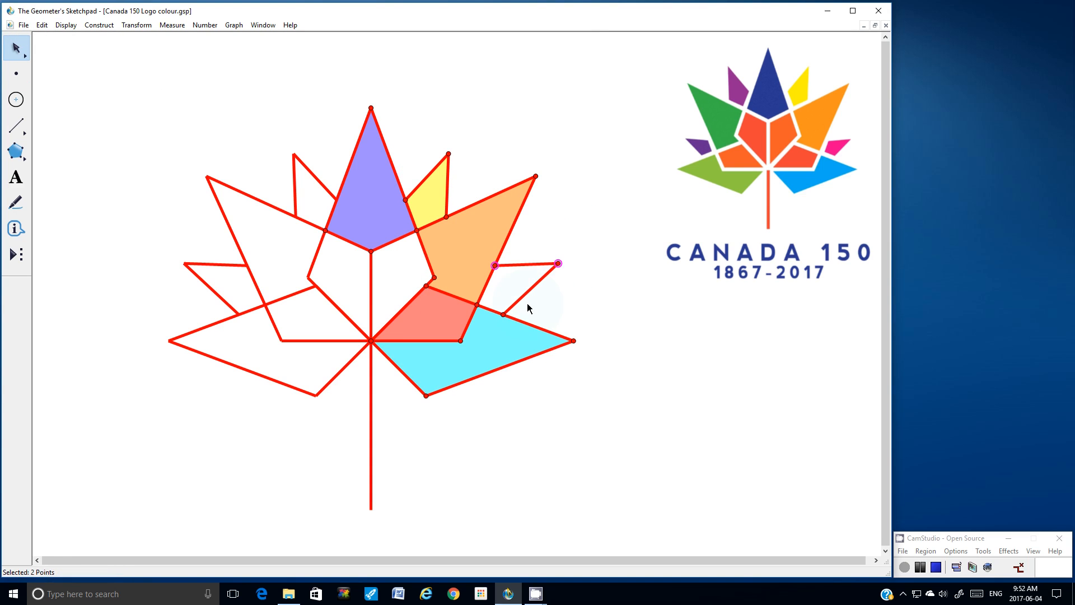
pyautogui.click(503, 314)
pyautogui.click(477, 304)
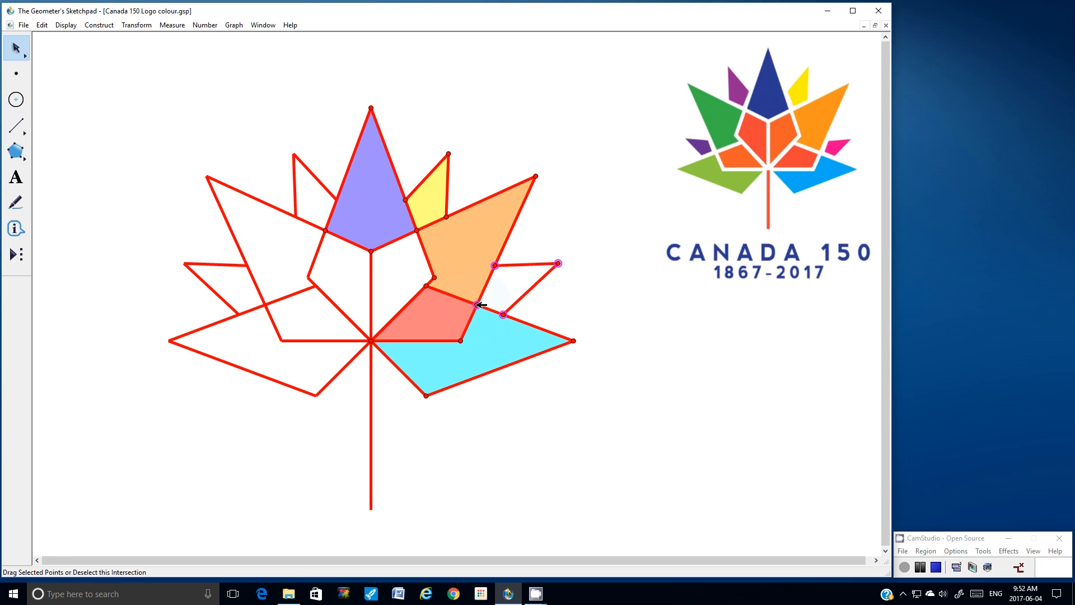
pyautogui.click(99, 25)
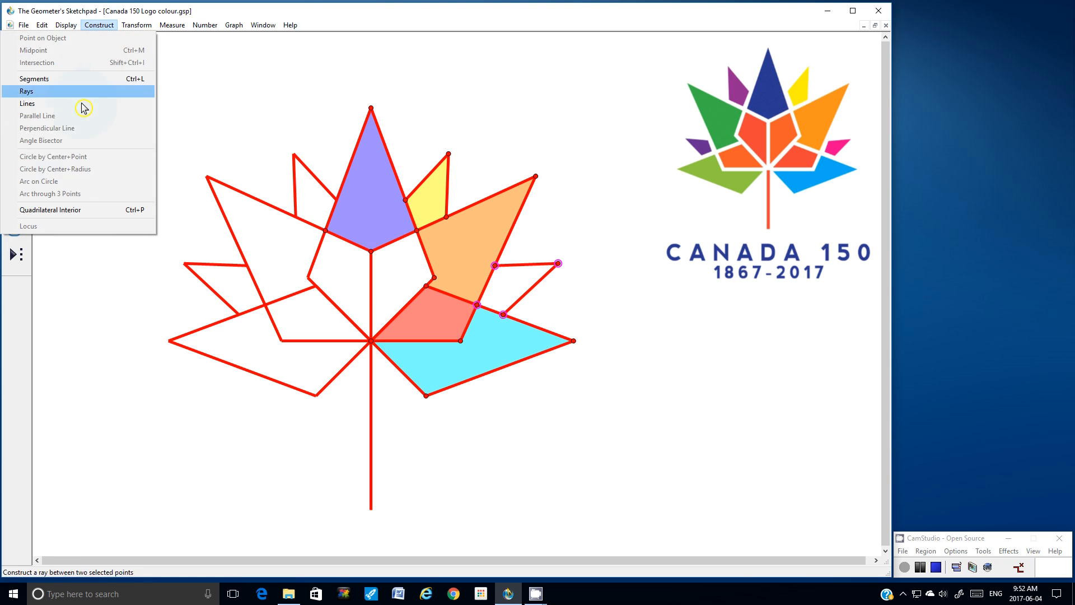
pyautogui.click(79, 210)
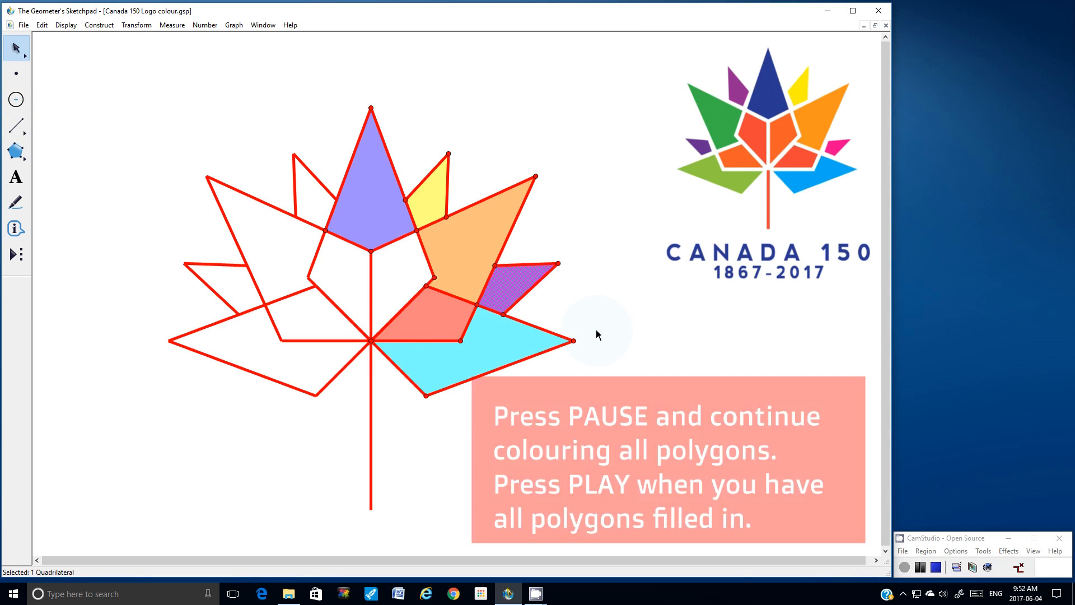
pyautogui.click(920, 567)
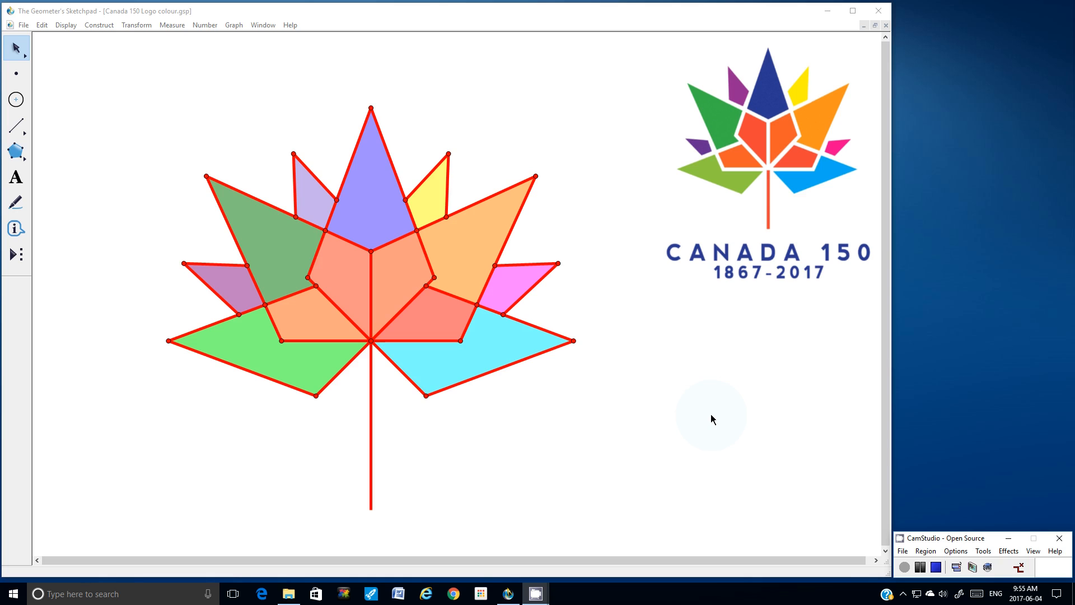
# - Try the preset bright blue on the leaf's top central quadrilateral and deselect it
pyautogui.rightClick(371, 203)
pyautogui.moveTo(390, 223)
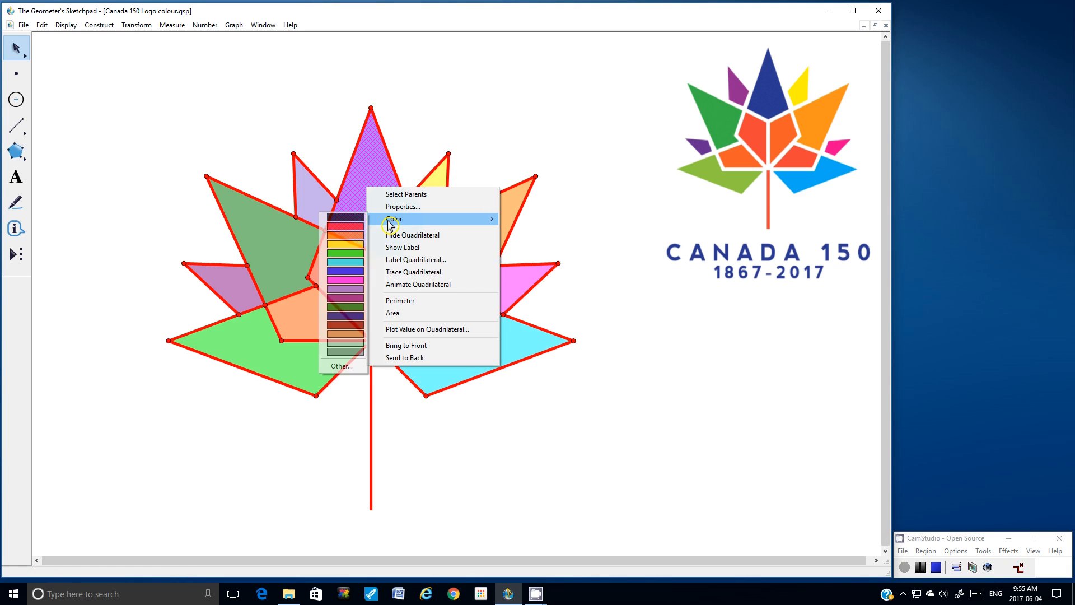
pyautogui.click(345, 272)
pyautogui.click(439, 104)
# - Colour the leaf's top central quadrilateral the preset dark blue and deselect it
pyautogui.click(381, 174)
pyautogui.rightClick(382, 174)
pyautogui.moveTo(401, 188)
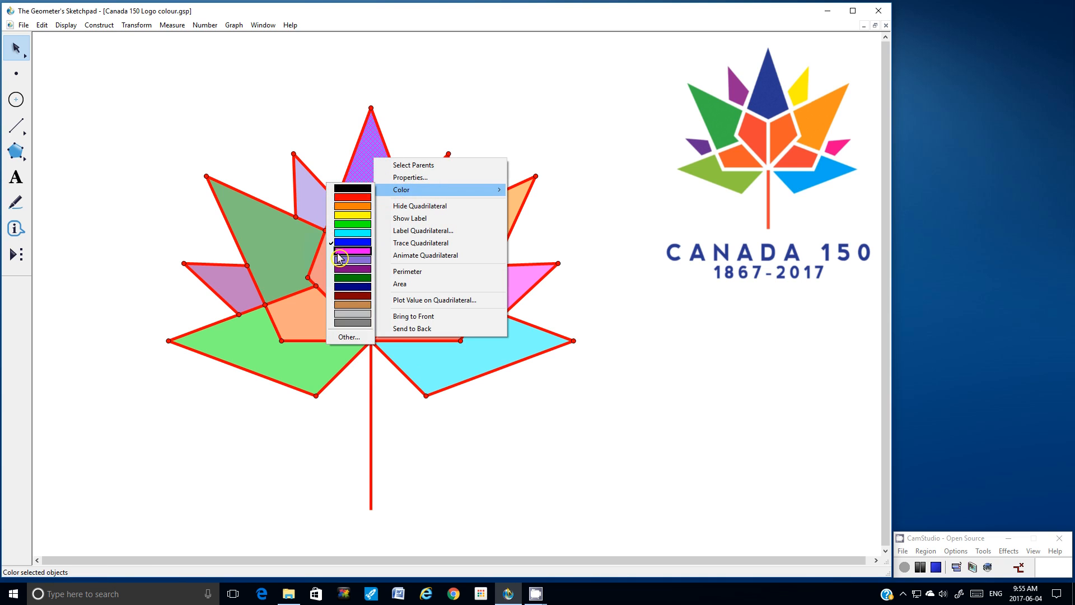
pyautogui.click(351, 287)
pyautogui.click(444, 88)
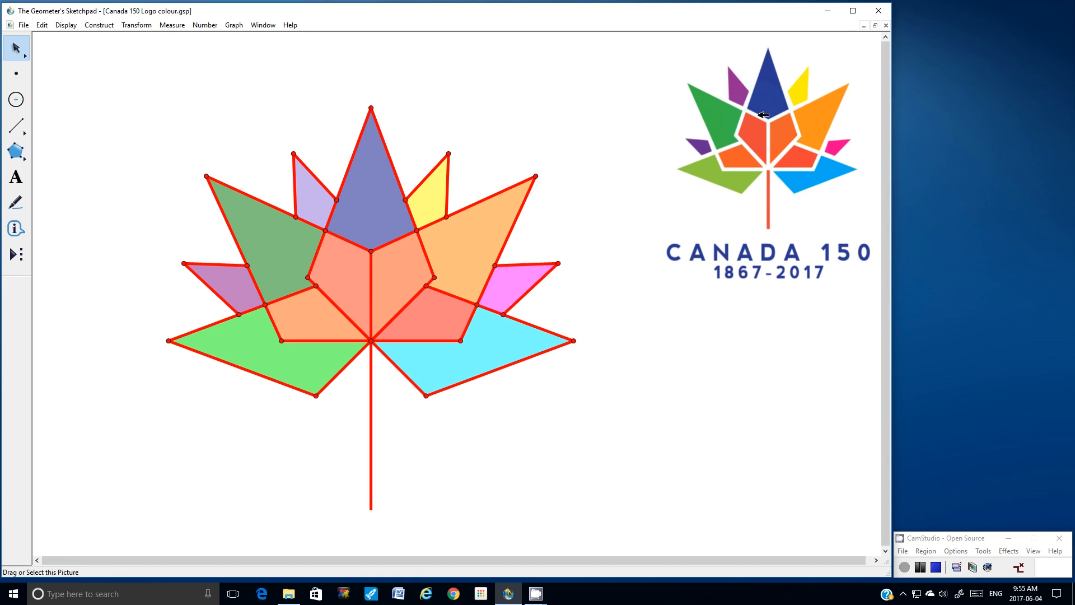
# - Recolour the outline segments of the top central section and both small upper spikes near-white, red 255, green 249, blue 249
pyautogui.click(352, 163)
pyautogui.keyDown('shift'); pyautogui.click(392, 162); pyautogui.keyUp('shift')
pyautogui.keyDown('shift'); pyautogui.click(449, 187); pyautogui.keyUp('shift')
pyautogui.keyDown('shift'); pyautogui.click(296, 187); pyautogui.keyUp('shift')
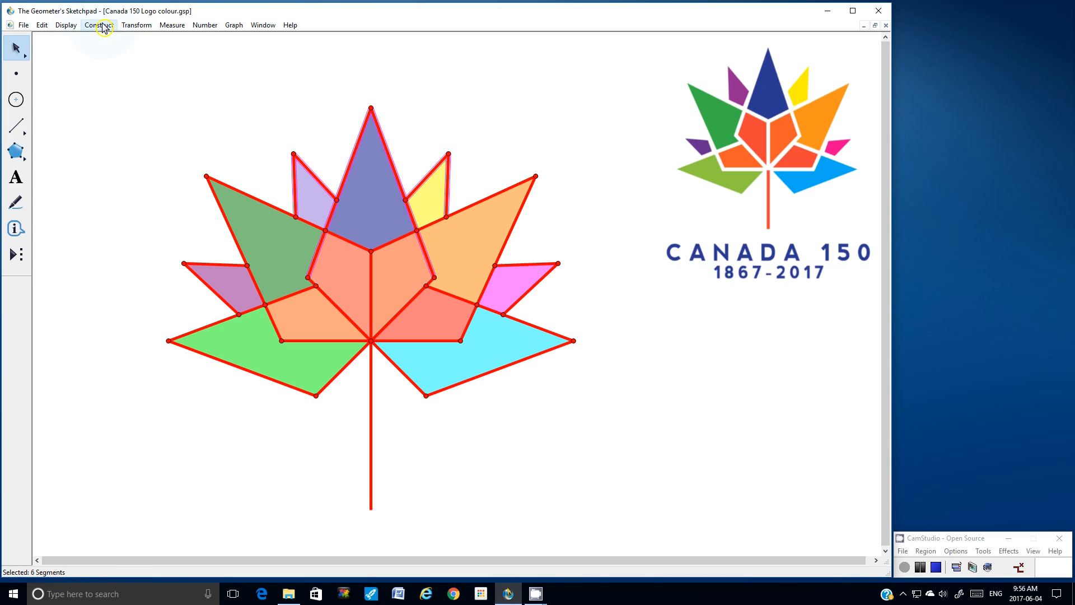
pyautogui.click(65, 25)
pyautogui.moveTo(88, 63)
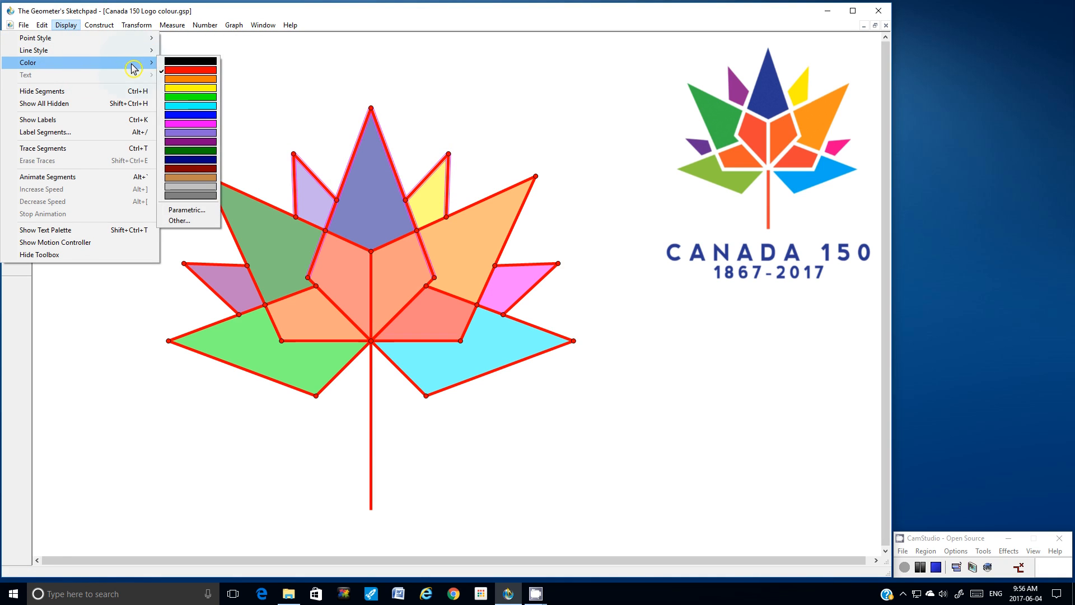
pyautogui.click(181, 221)
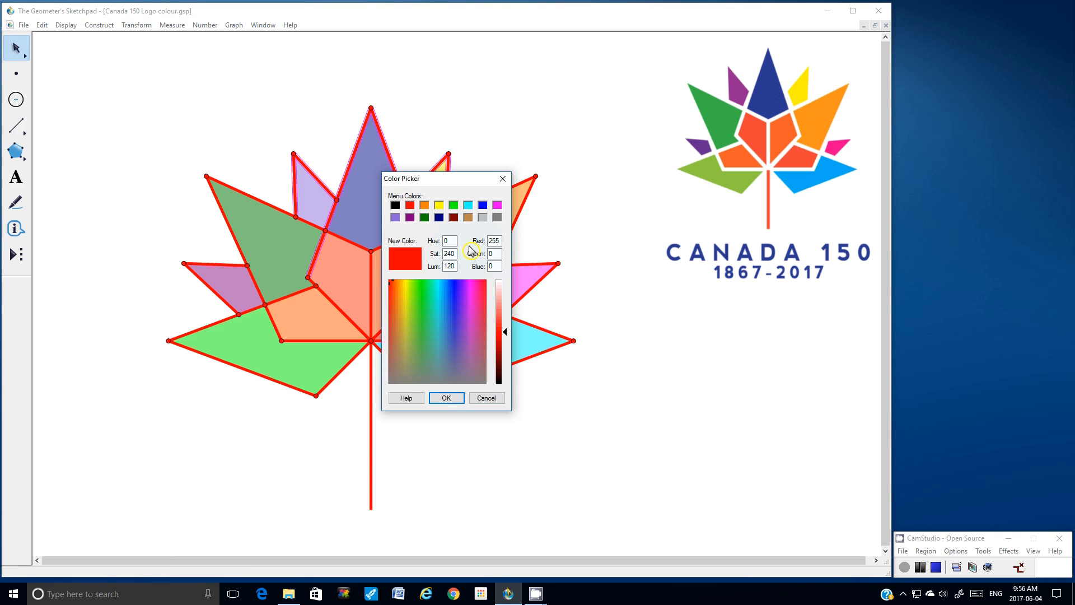
pyautogui.click(501, 285)
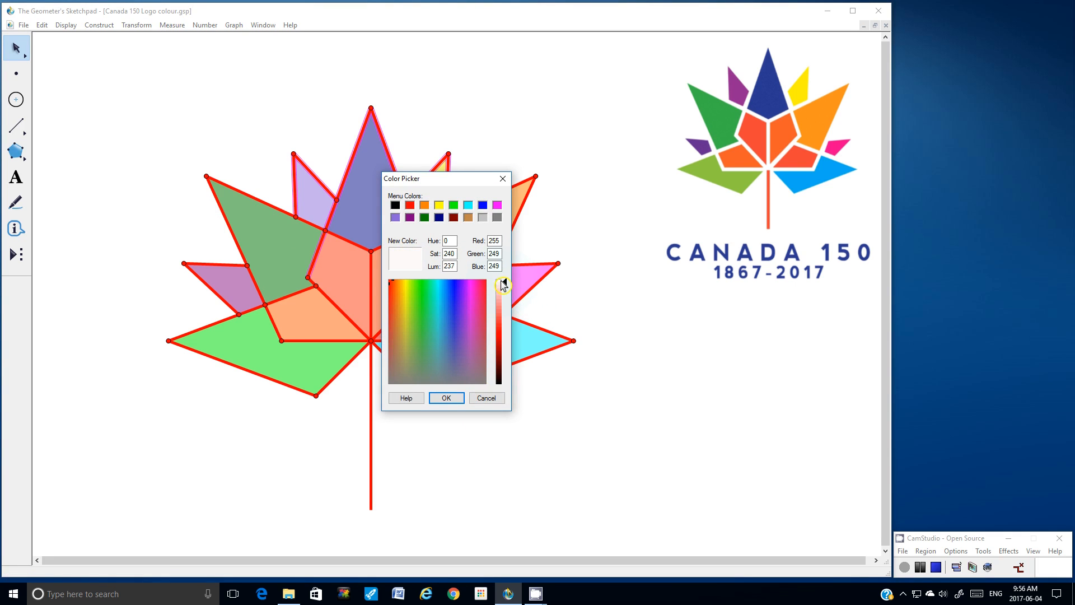
pyautogui.click(440, 398)
pyautogui.click(505, 134)
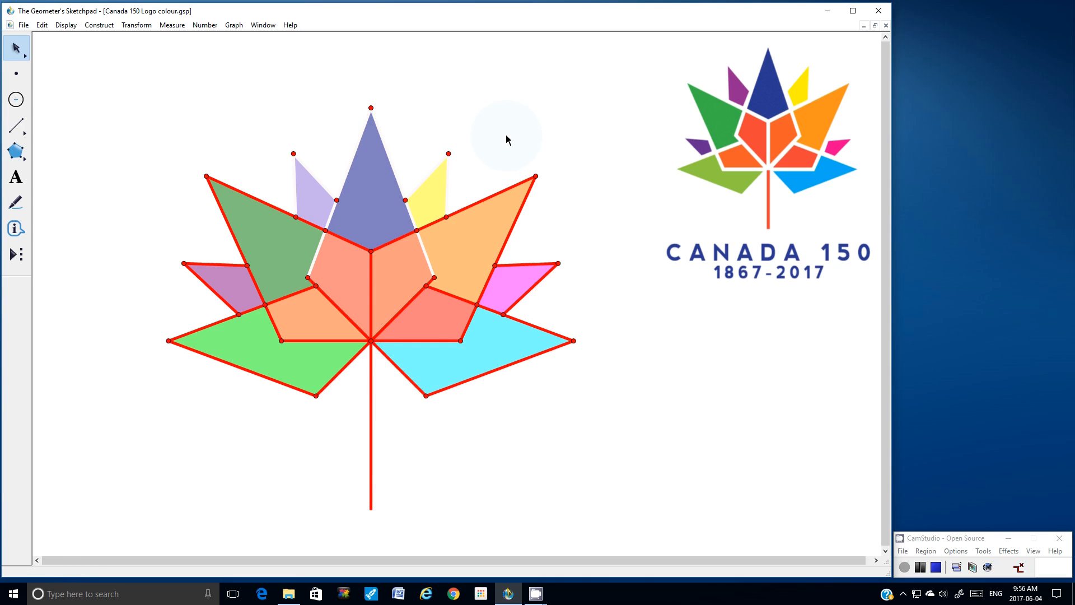
# - Recolour the right-half outlines and the inner left segments near-white, red 255, green 244, blue 244, leaving the stem red
pyautogui.click(471, 206)
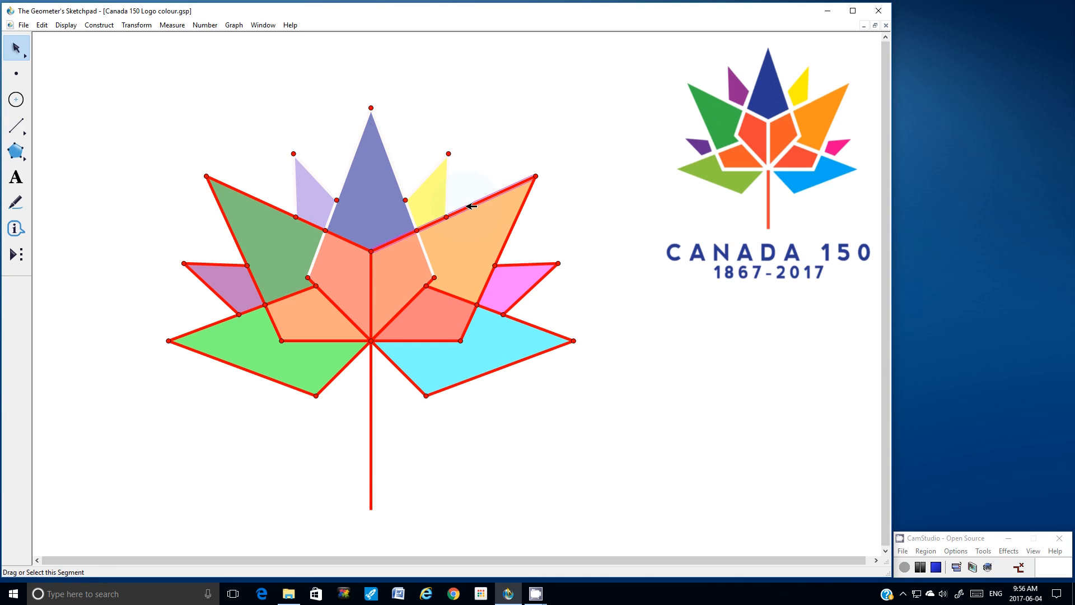
pyautogui.click(511, 236)
pyautogui.click(513, 264)
pyautogui.click(528, 319)
pyautogui.click(511, 366)
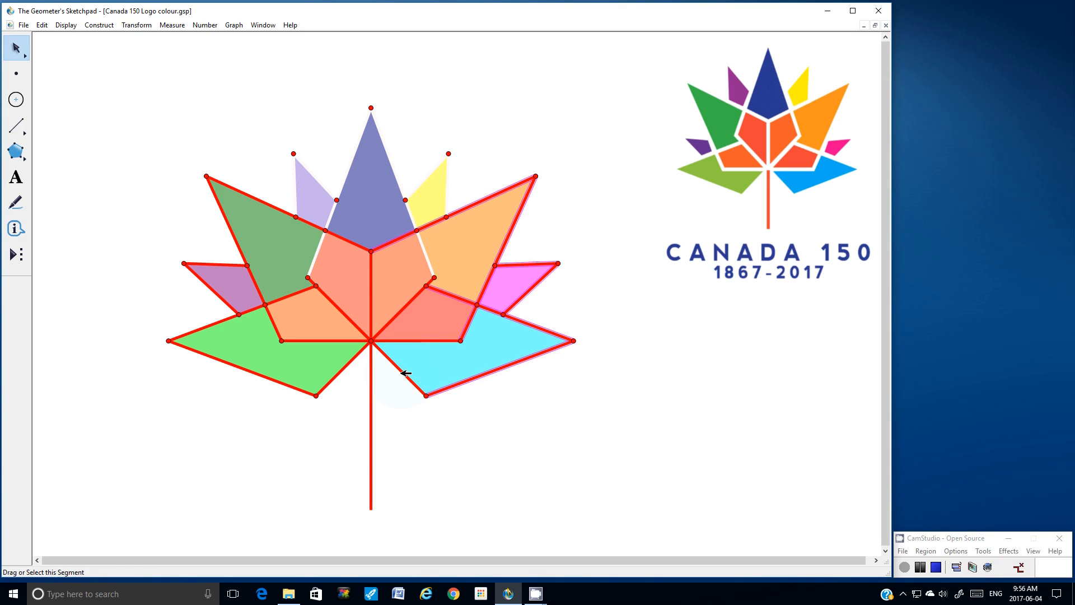
pyautogui.click(416, 341)
pyautogui.click(311, 281)
pyautogui.click(298, 294)
pyautogui.click(300, 341)
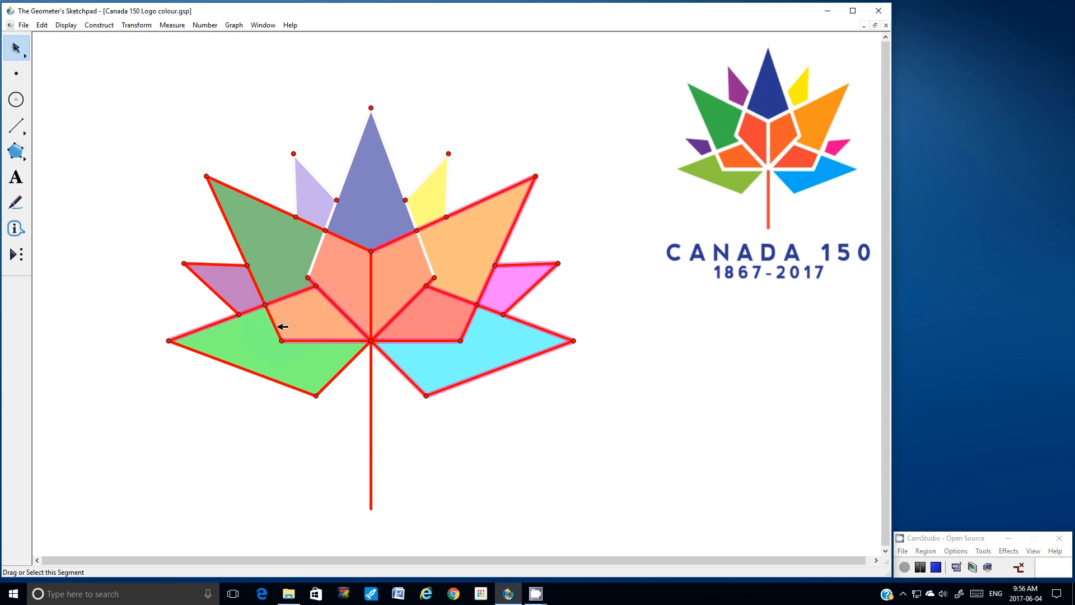
pyautogui.click(280, 325)
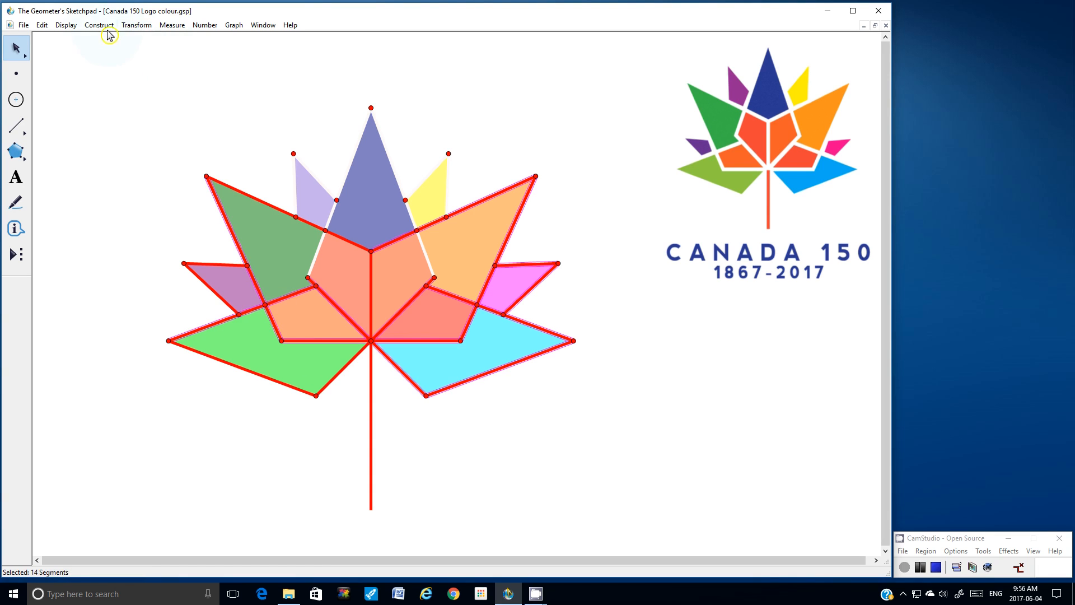
pyautogui.click(71, 25)
pyautogui.moveTo(112, 64)
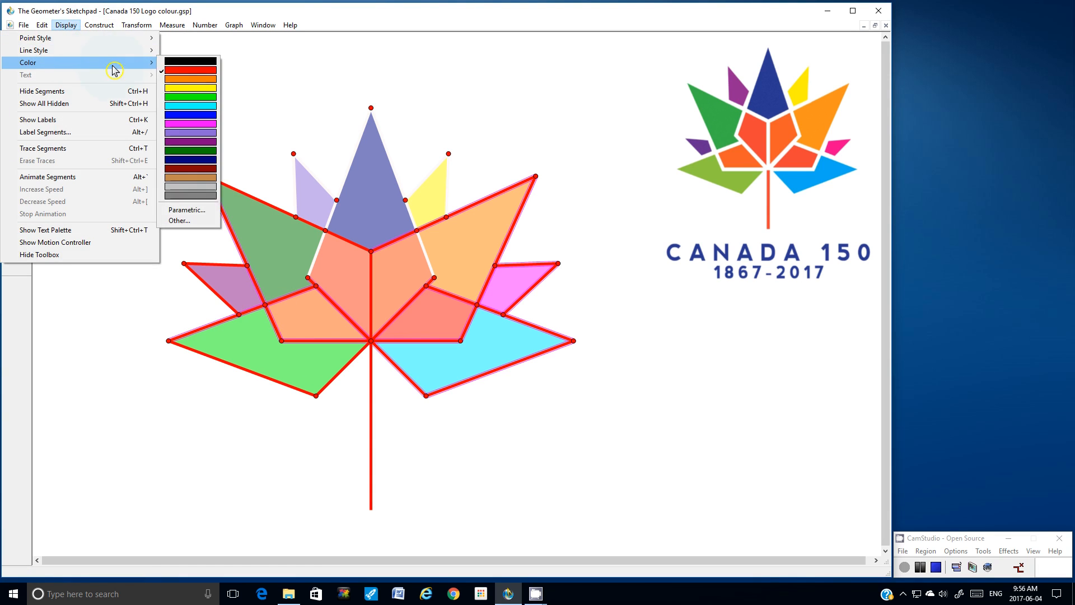
pyautogui.click(197, 221)
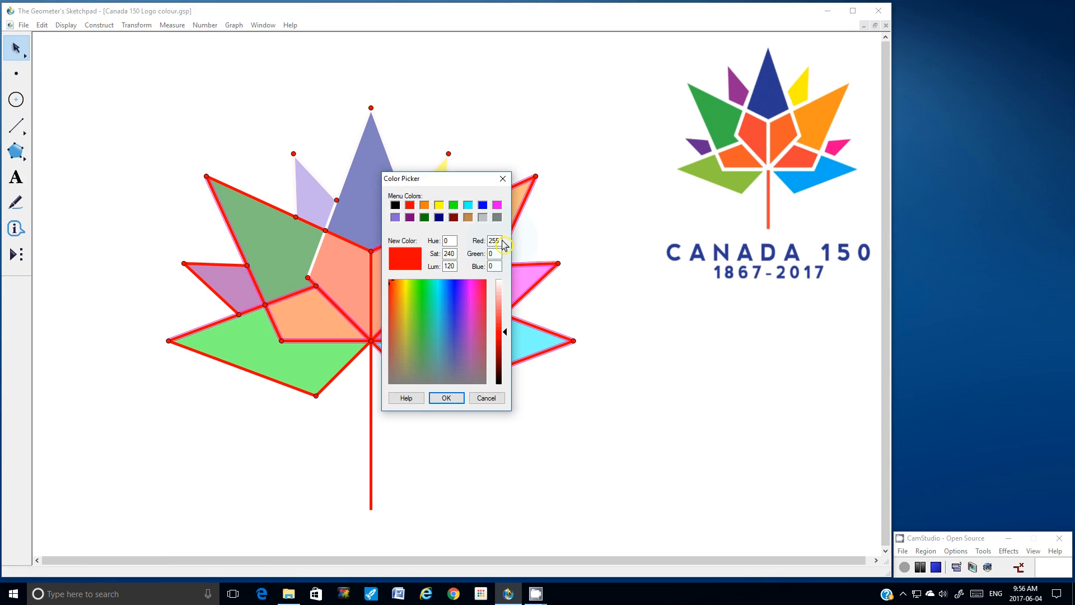
pyautogui.click(500, 286)
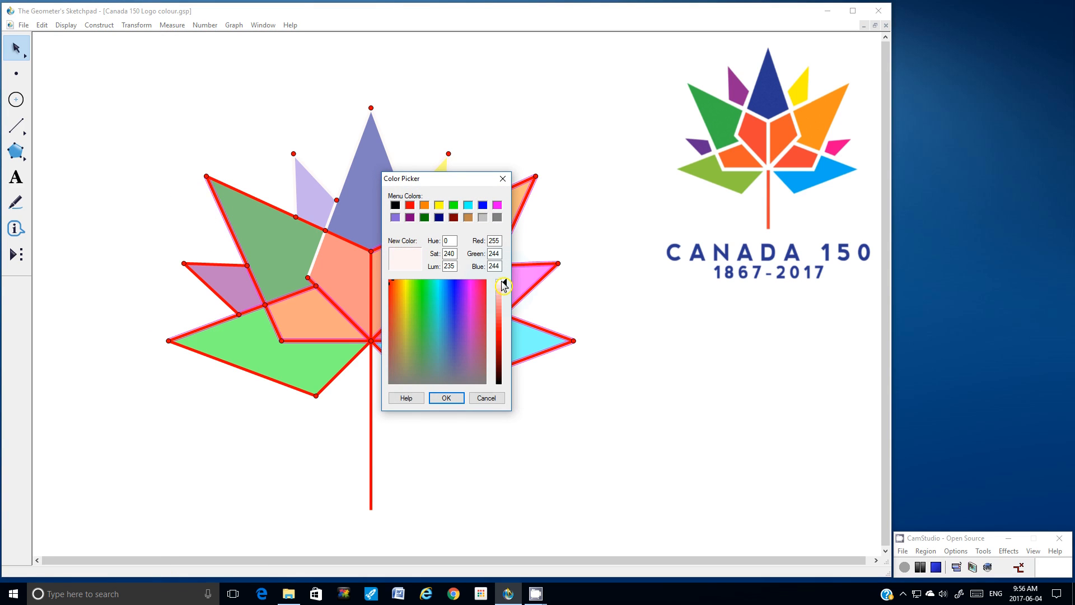
pyautogui.click(446, 398)
pyautogui.click(176, 397)
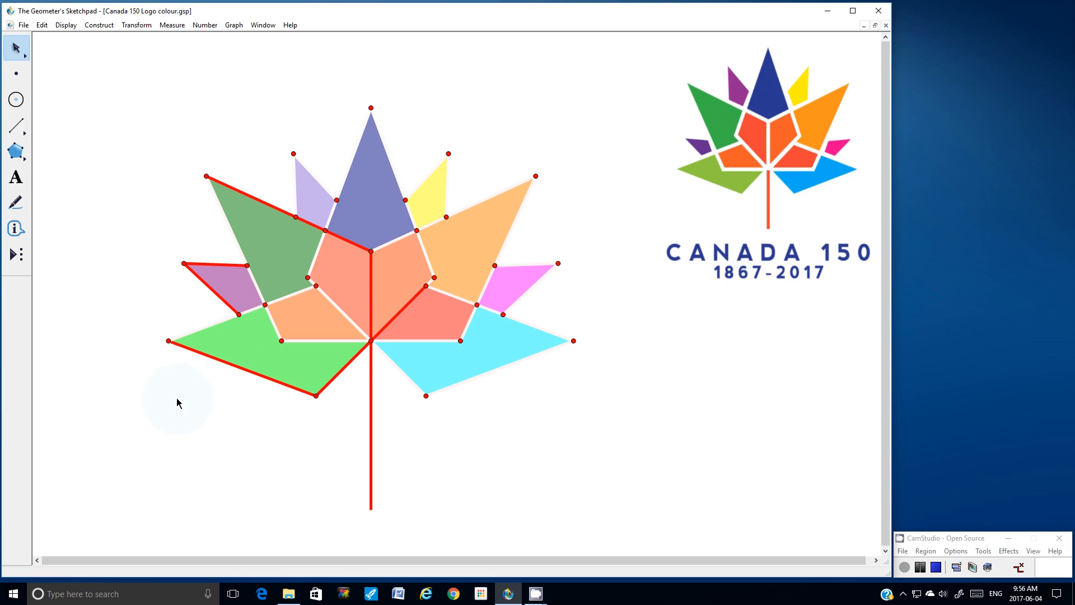
# - Recolour the central vertical segment and the remaining red outlines of the leaf's left half near-white
pyautogui.click(258, 374)
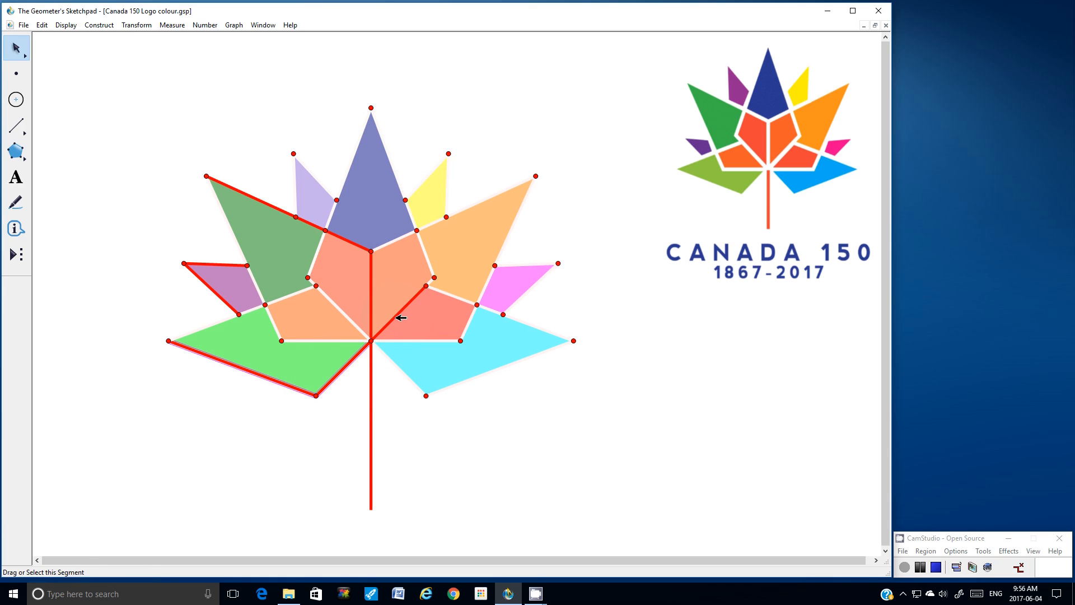
pyautogui.click(371, 297)
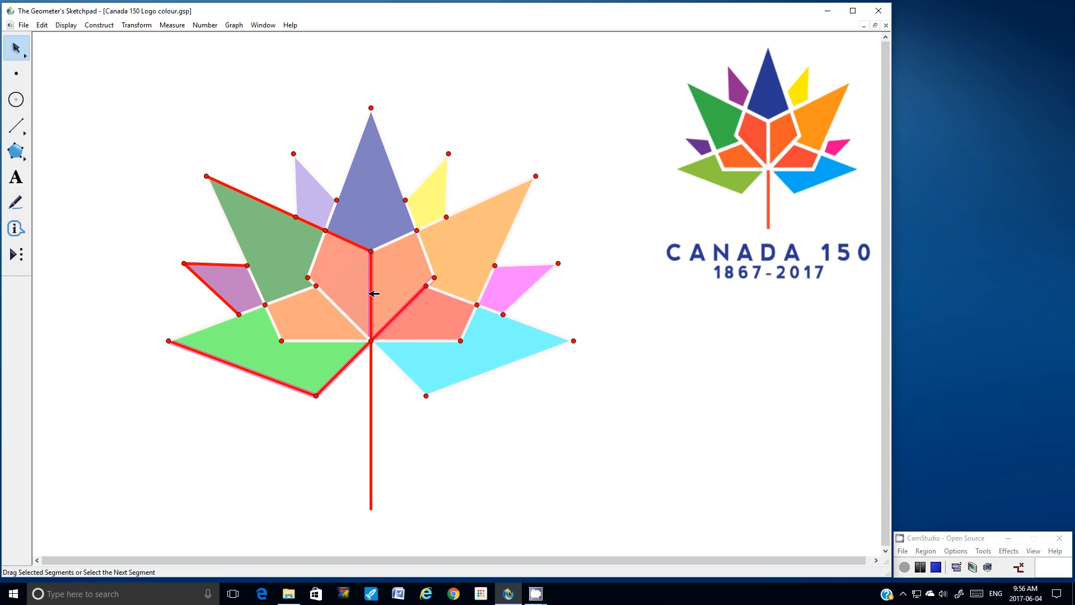
pyautogui.click(285, 209)
pyautogui.click(219, 264)
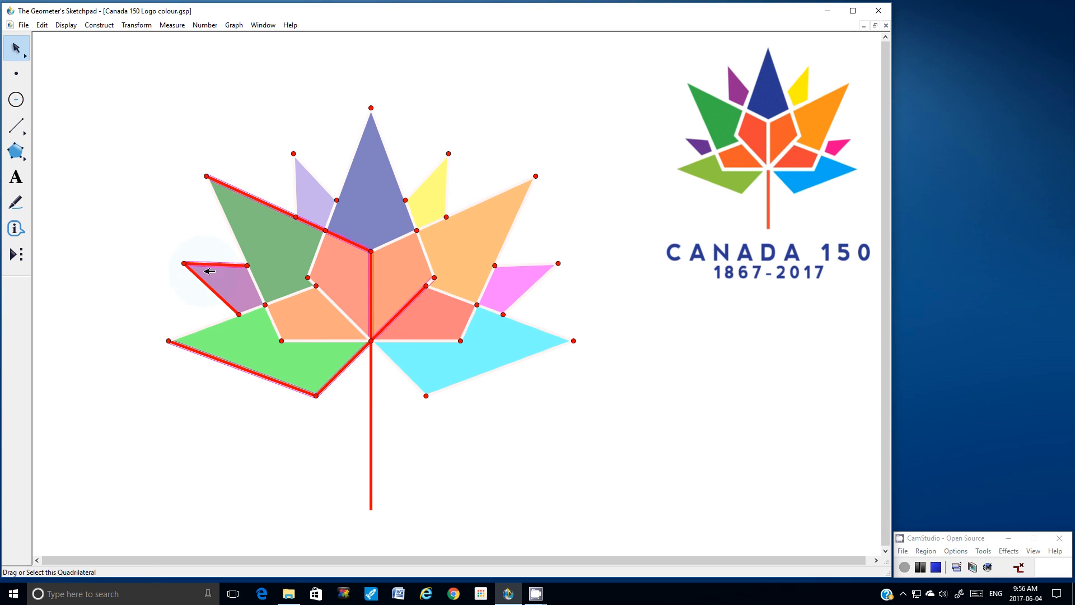
pyautogui.click(213, 286)
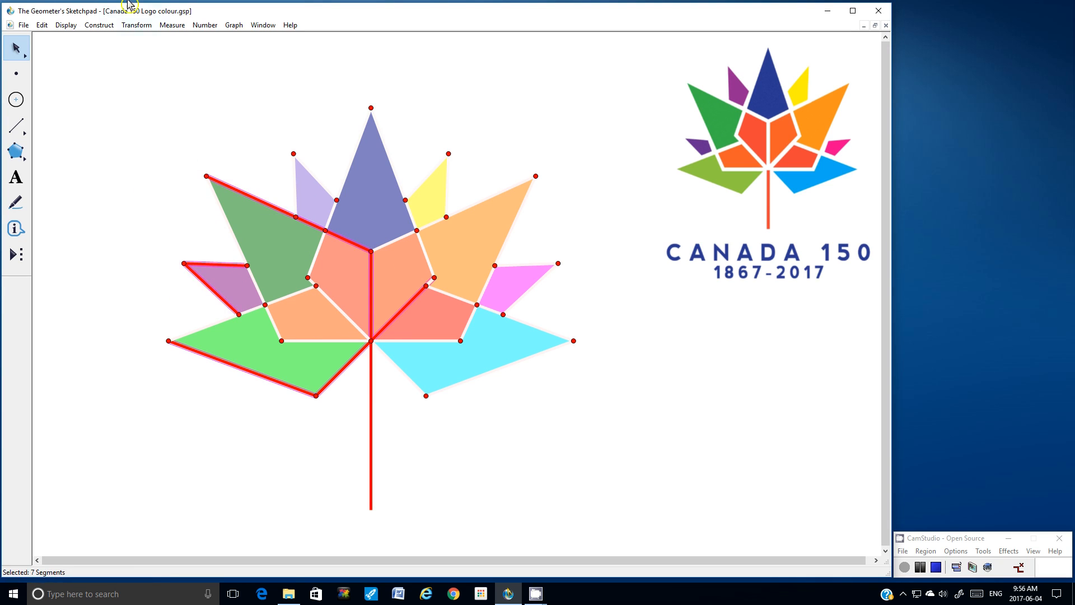
pyautogui.click(65, 25)
pyautogui.moveTo(74, 54)
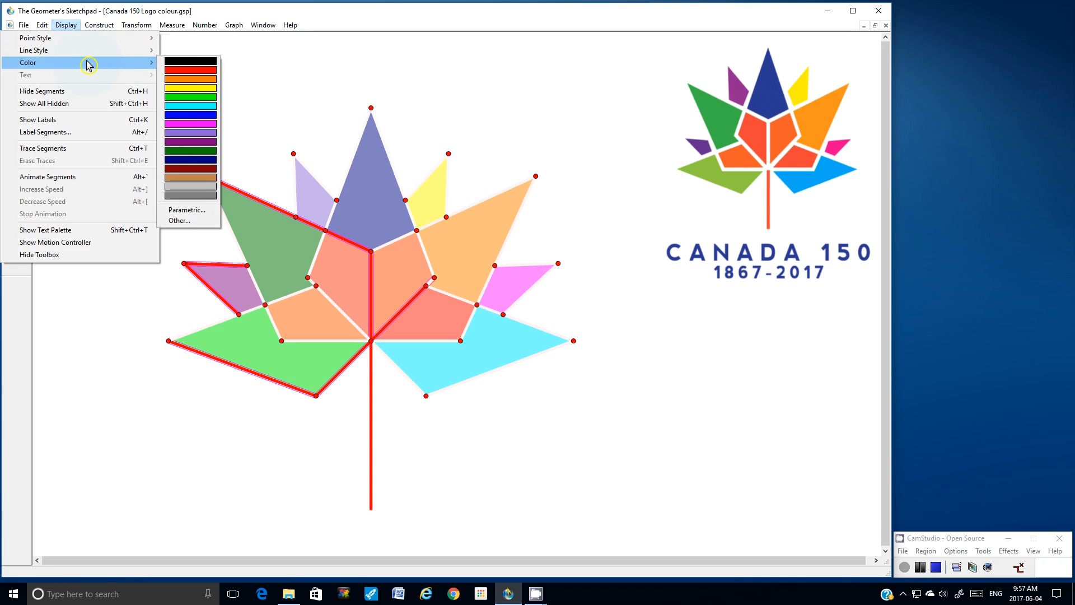
pyautogui.click(180, 221)
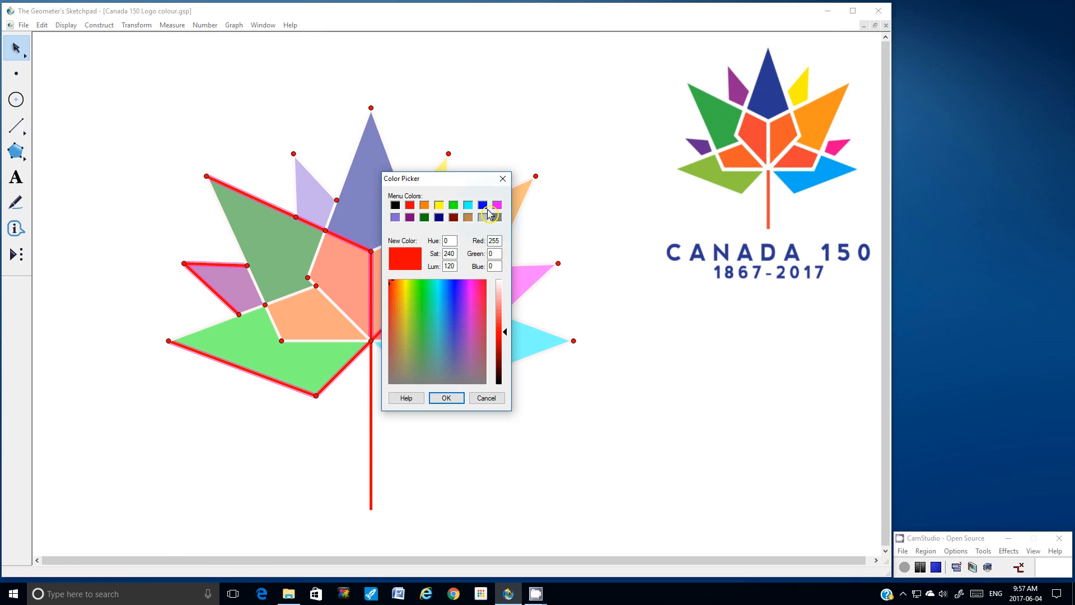
pyautogui.click(447, 397)
pyautogui.click(593, 455)
# - Recolour the last red diagonal segment, from the leaf centre up to the right, near-white
pyautogui.click(407, 305)
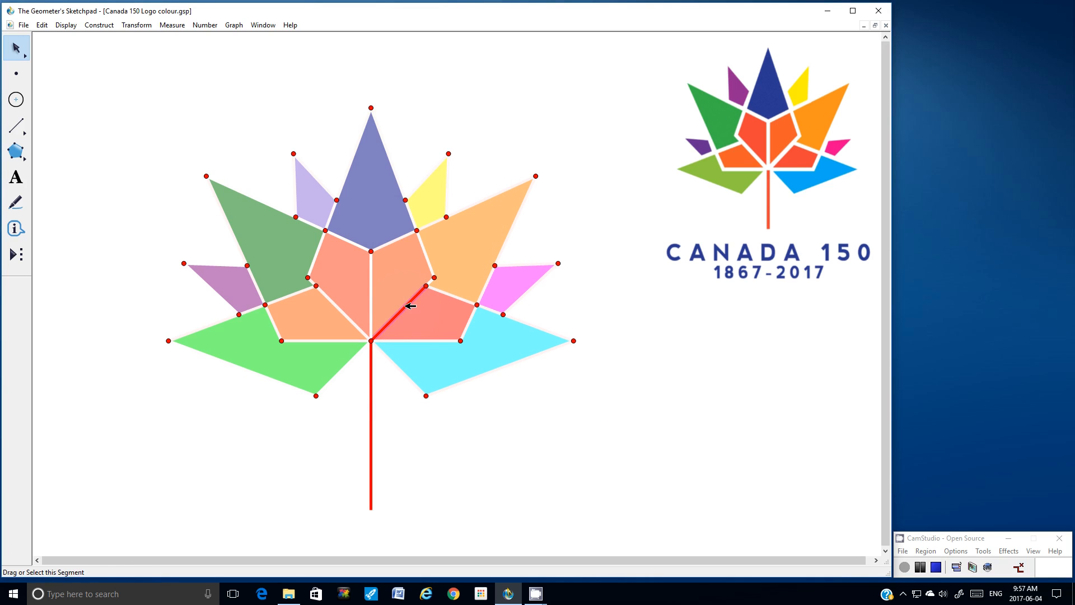
pyautogui.click(66, 25)
pyautogui.moveTo(76, 63)
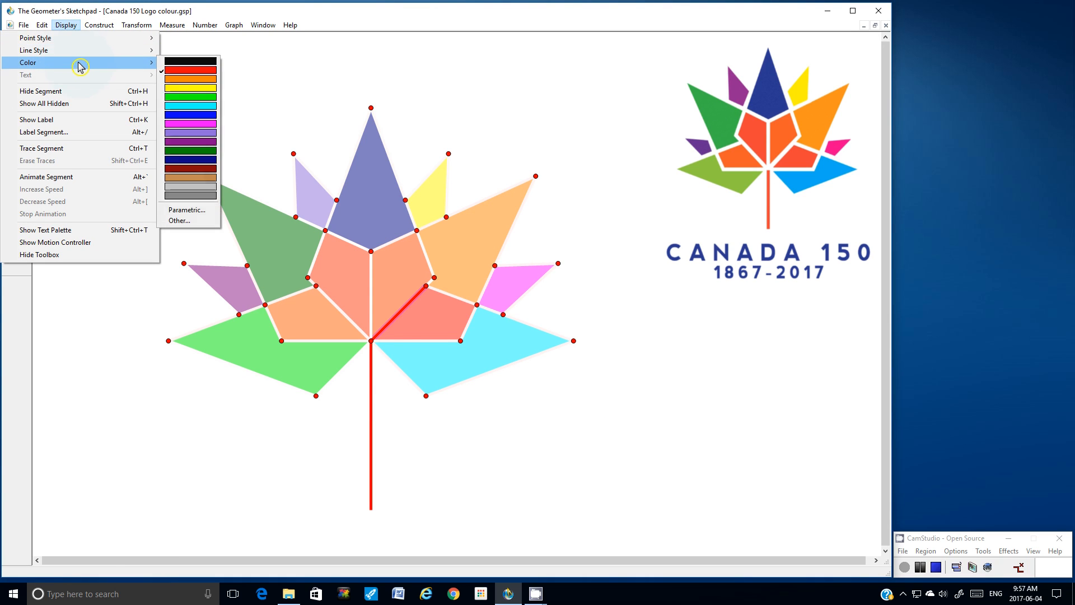
pyautogui.click(179, 223)
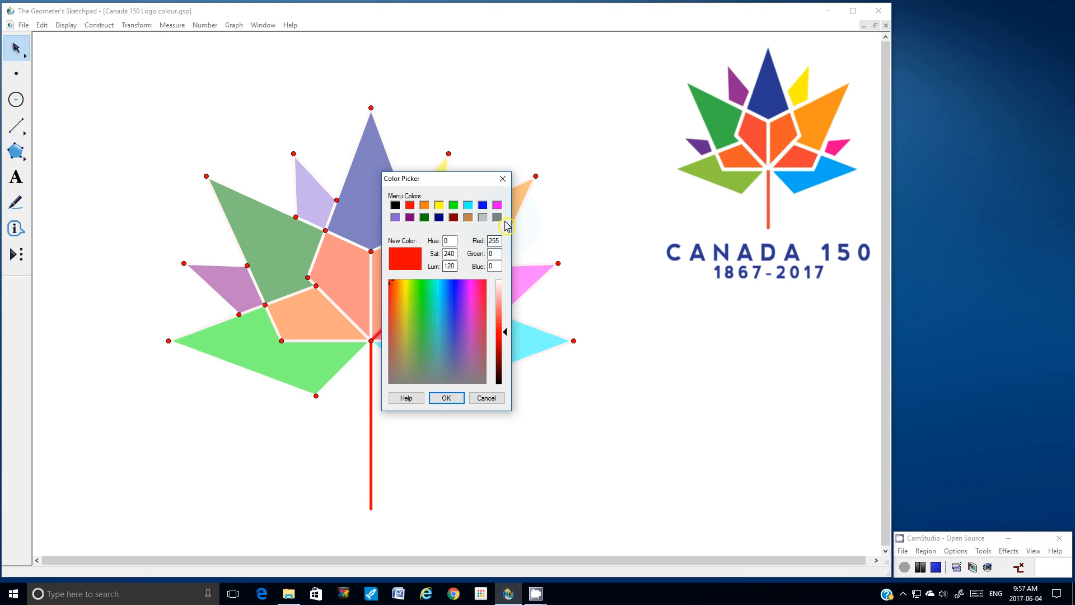
pyautogui.click(504, 284)
pyautogui.click(446, 397)
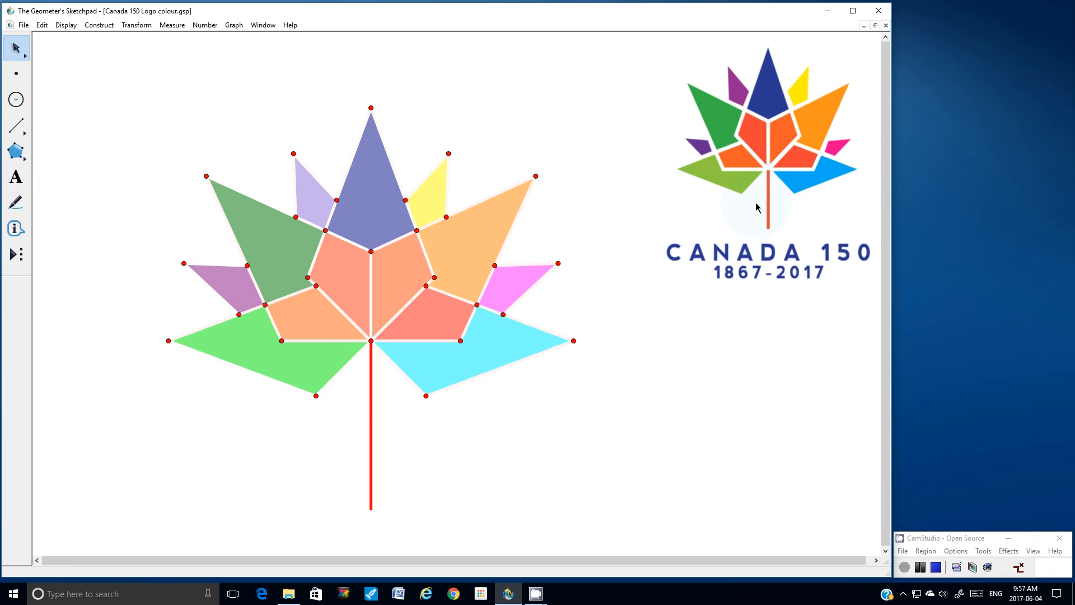
# - Hide the top tip point, the leaf centre point and all points on the leaf's right half
pyautogui.click(371, 108)
pyautogui.click(405, 200)
pyautogui.click(417, 230)
pyautogui.click(446, 217)
pyautogui.click(449, 153)
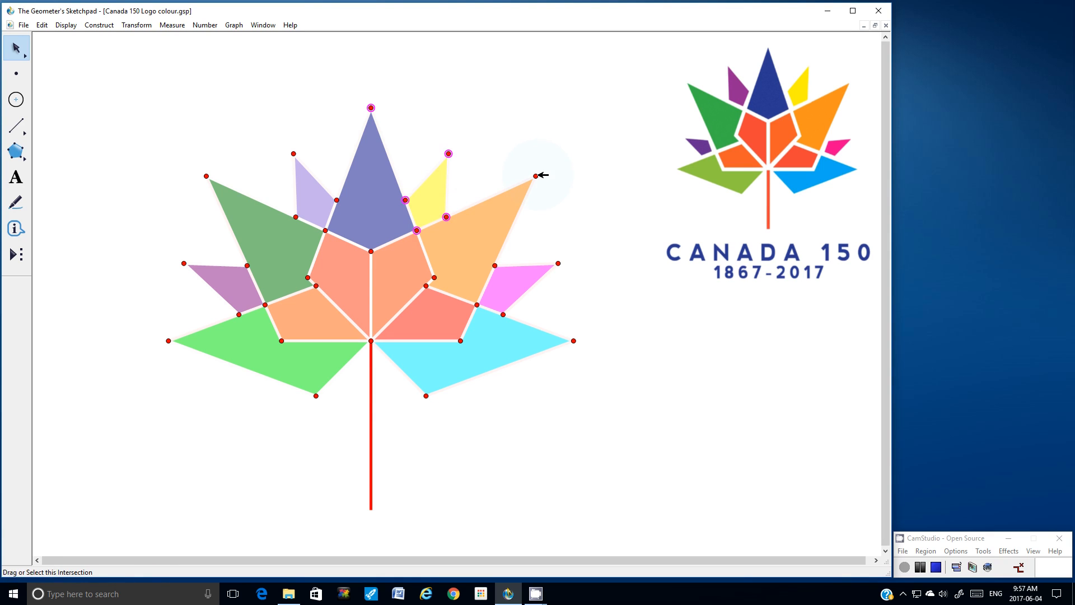
pyautogui.click(536, 175)
pyautogui.click(495, 266)
pyautogui.click(434, 277)
pyautogui.click(426, 286)
pyautogui.click(477, 304)
pyautogui.click(503, 314)
pyautogui.click(558, 263)
pyautogui.click(573, 341)
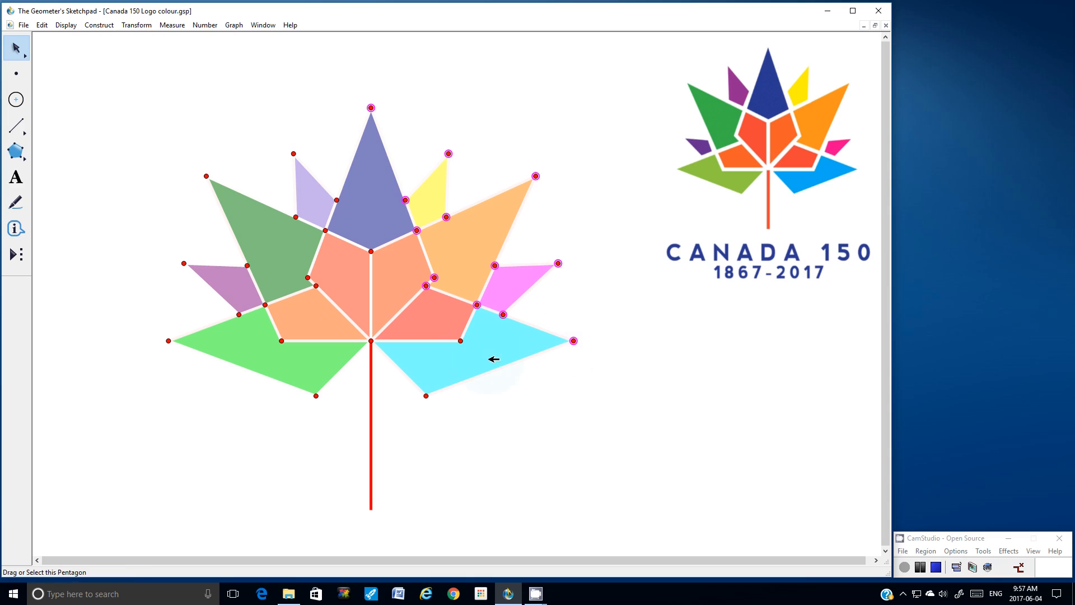
pyautogui.click(426, 396)
pyautogui.click(371, 341)
pyautogui.click(461, 341)
pyautogui.click(65, 25)
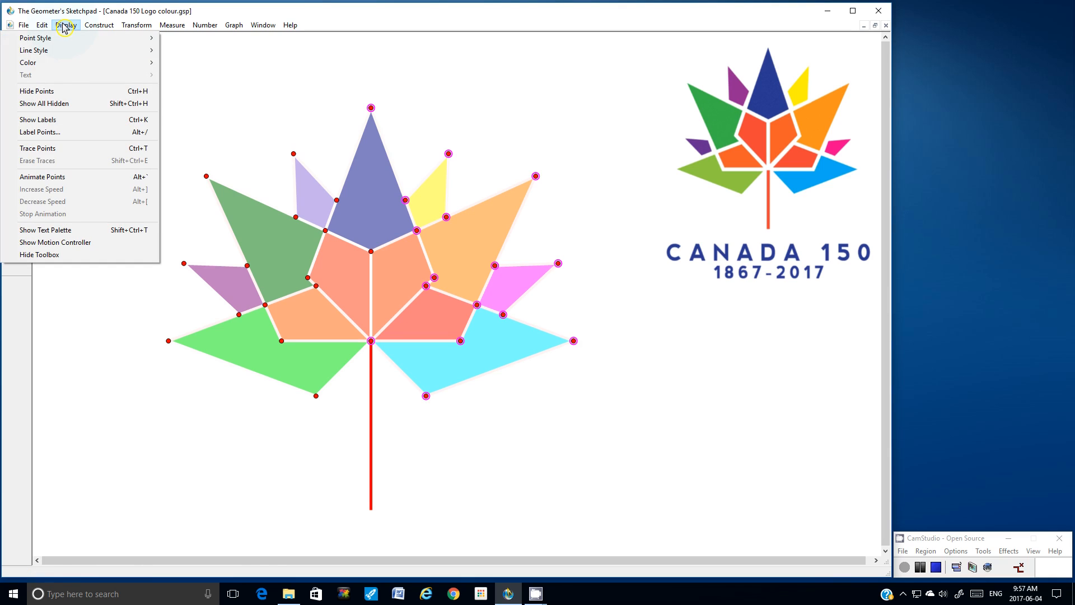
pyautogui.click(47, 91)
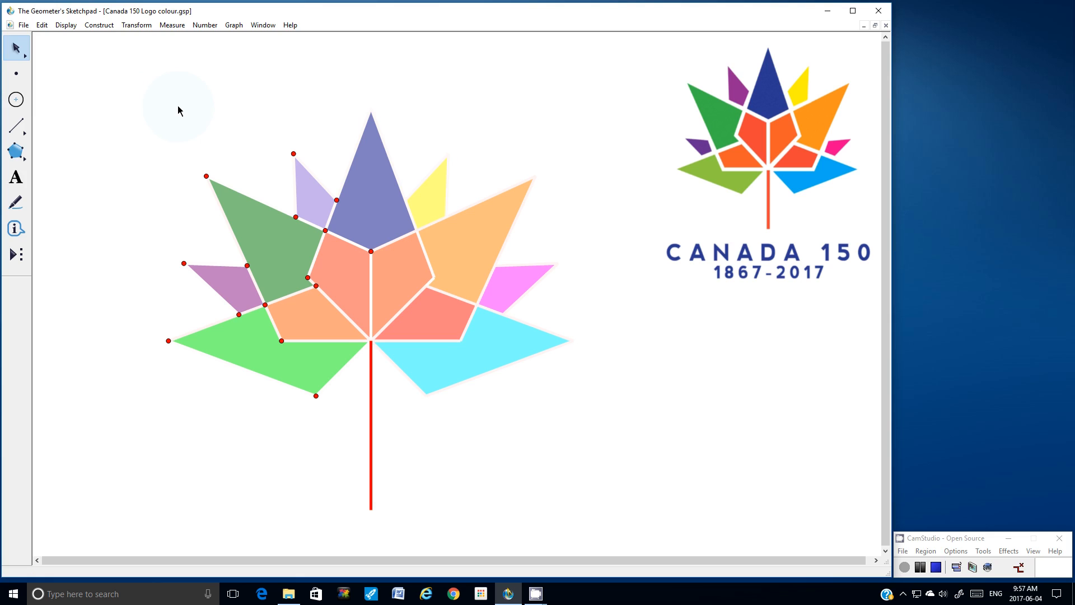
# - Hide the upper central intersection point and all remaining points on the leaf's left half
pyautogui.click(370, 251)
pyautogui.click(326, 230)
pyautogui.click(293, 153)
pyautogui.click(206, 176)
pyautogui.click(246, 265)
pyautogui.click(184, 264)
pyautogui.click(239, 314)
pyautogui.click(265, 305)
pyautogui.click(281, 341)
pyautogui.click(316, 286)
pyautogui.click(307, 277)
pyautogui.click(168, 340)
pyautogui.click(316, 395)
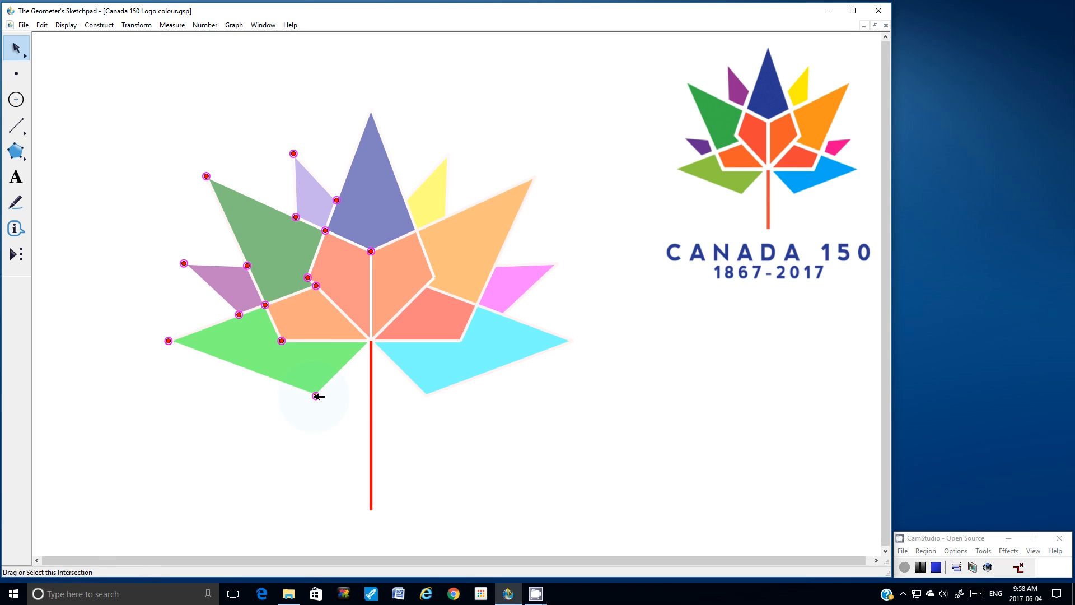
pyautogui.click(66, 25)
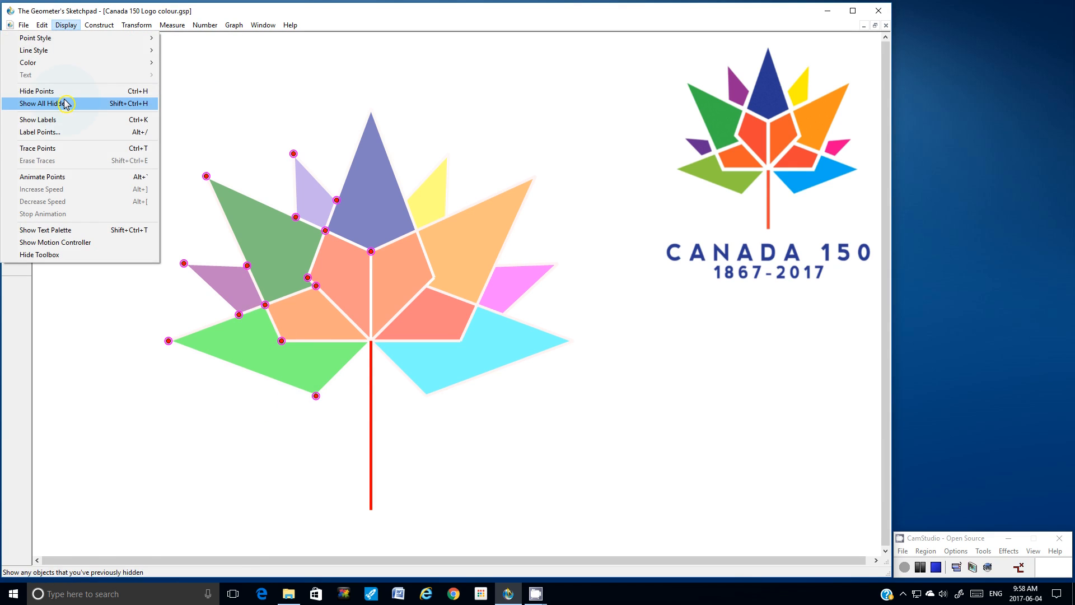
pyautogui.click(67, 91)
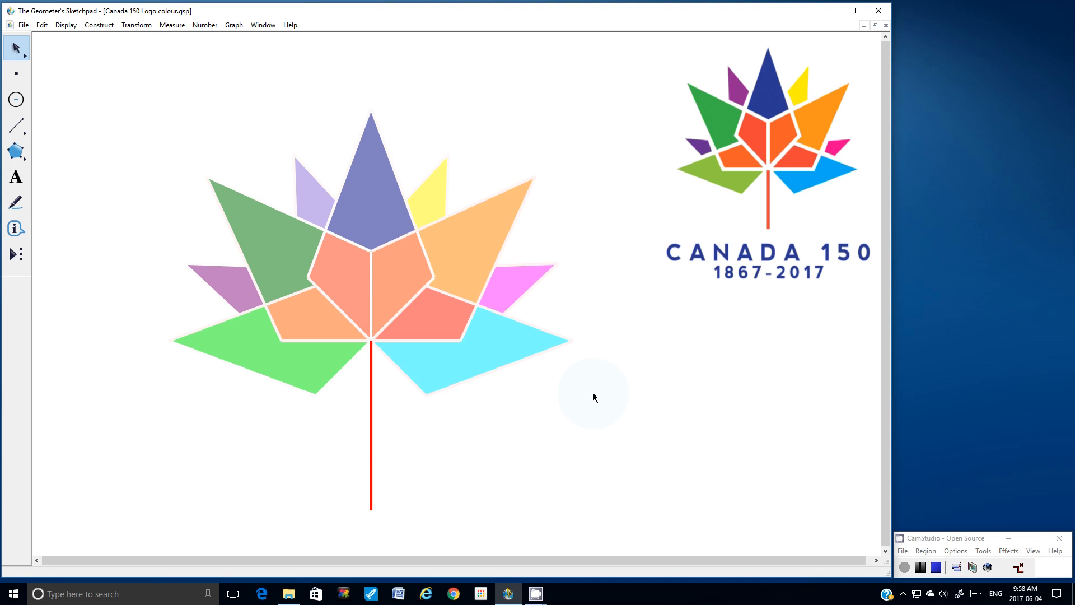
# - Save the coloured logo sketch
pyautogui.click(23, 26)
pyautogui.click(26, 82)
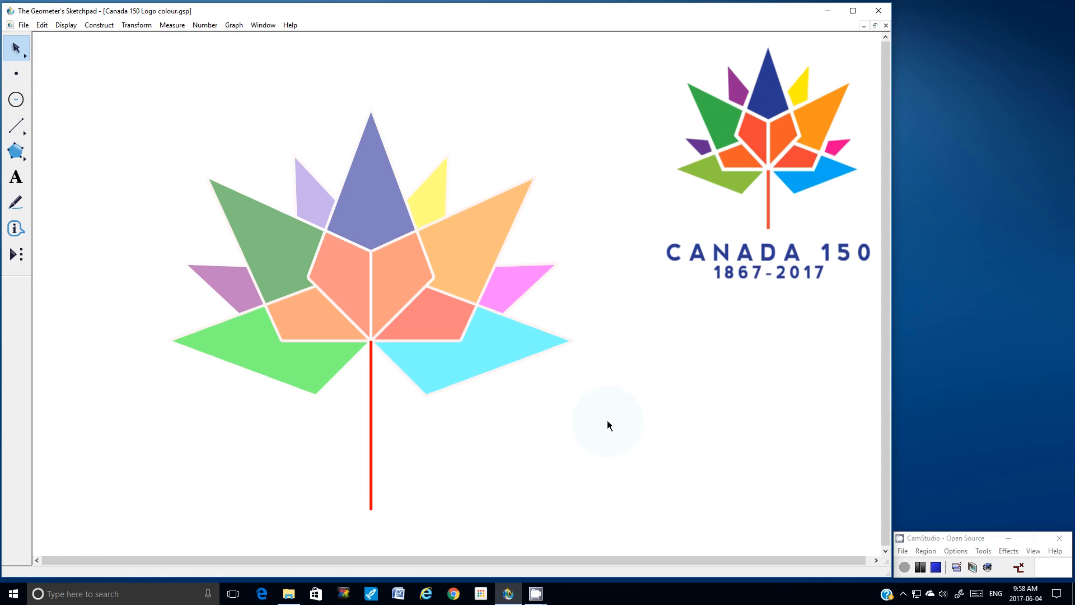